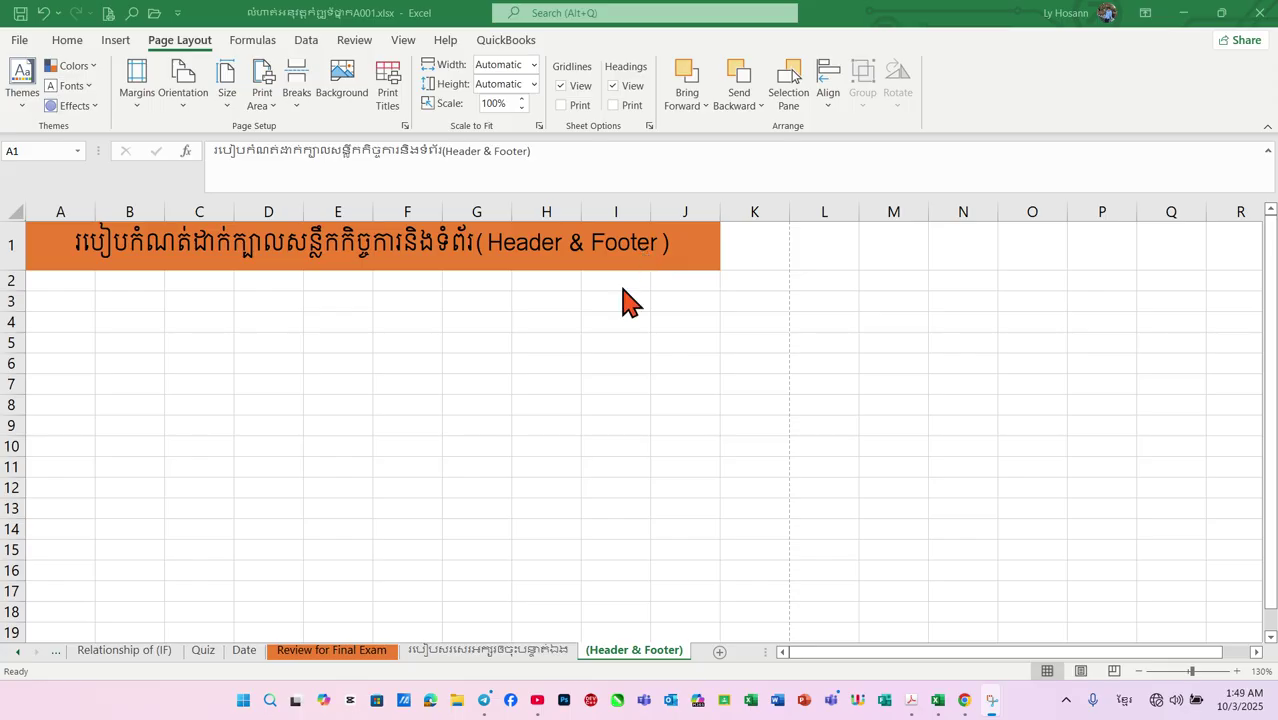
# Select cell F3, just below the sheet's title
pyautogui.scroll(-1, 642, 323)
pyautogui.scroll(1, 642, 322)
pyautogui.click(414, 318)
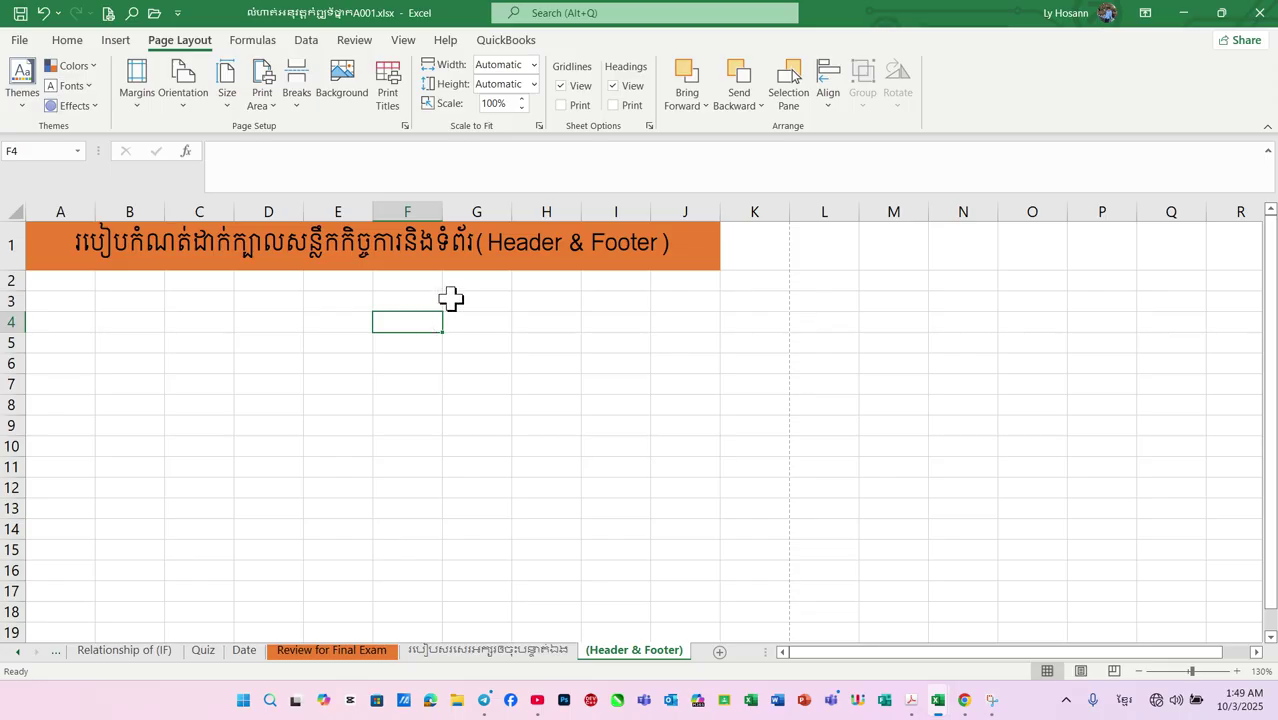
pyautogui.click(391, 305)
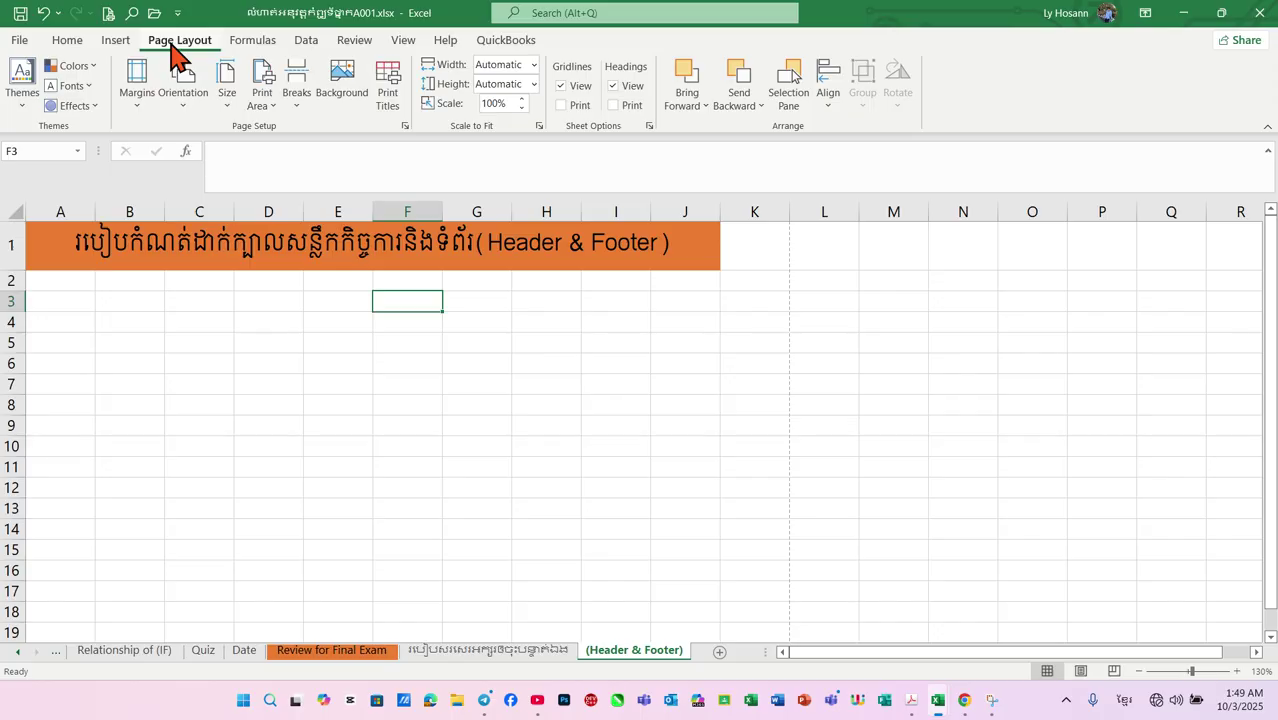
# Open Page Setup's Header/Footer tab and browse the header and footer presets, leaving both (none)
pyautogui.click(405, 126)
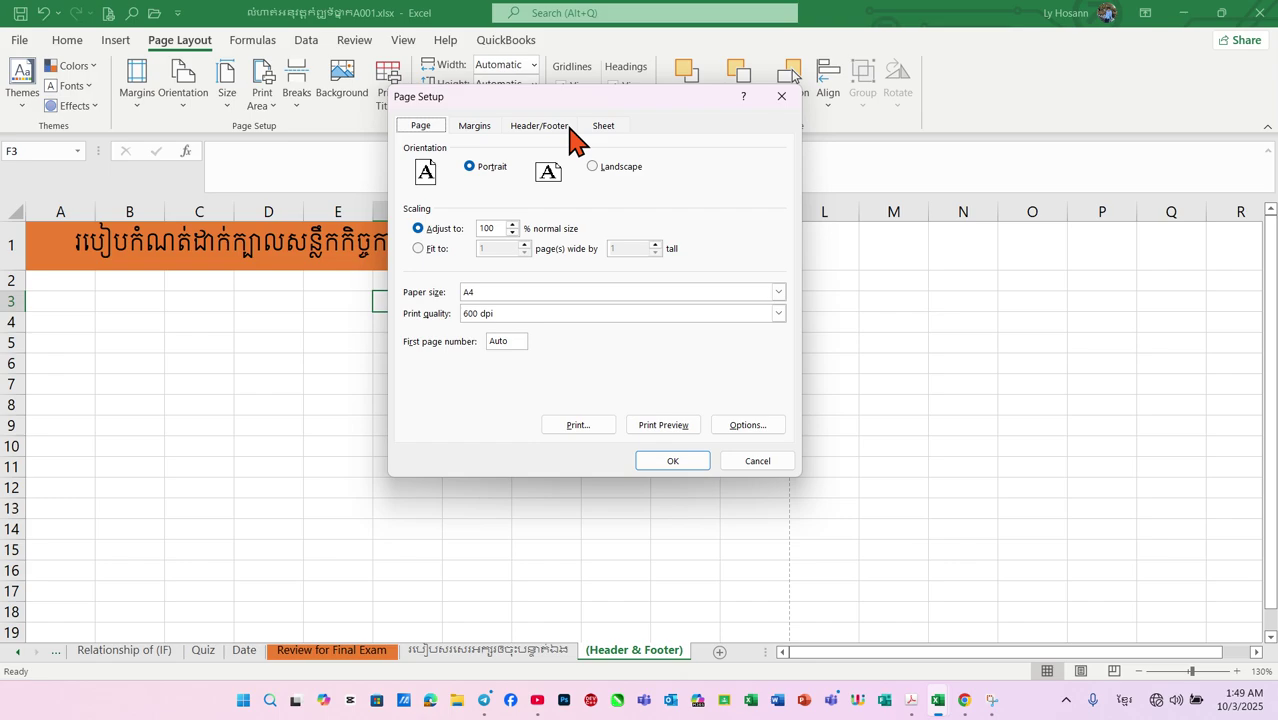
pyautogui.click(538, 134)
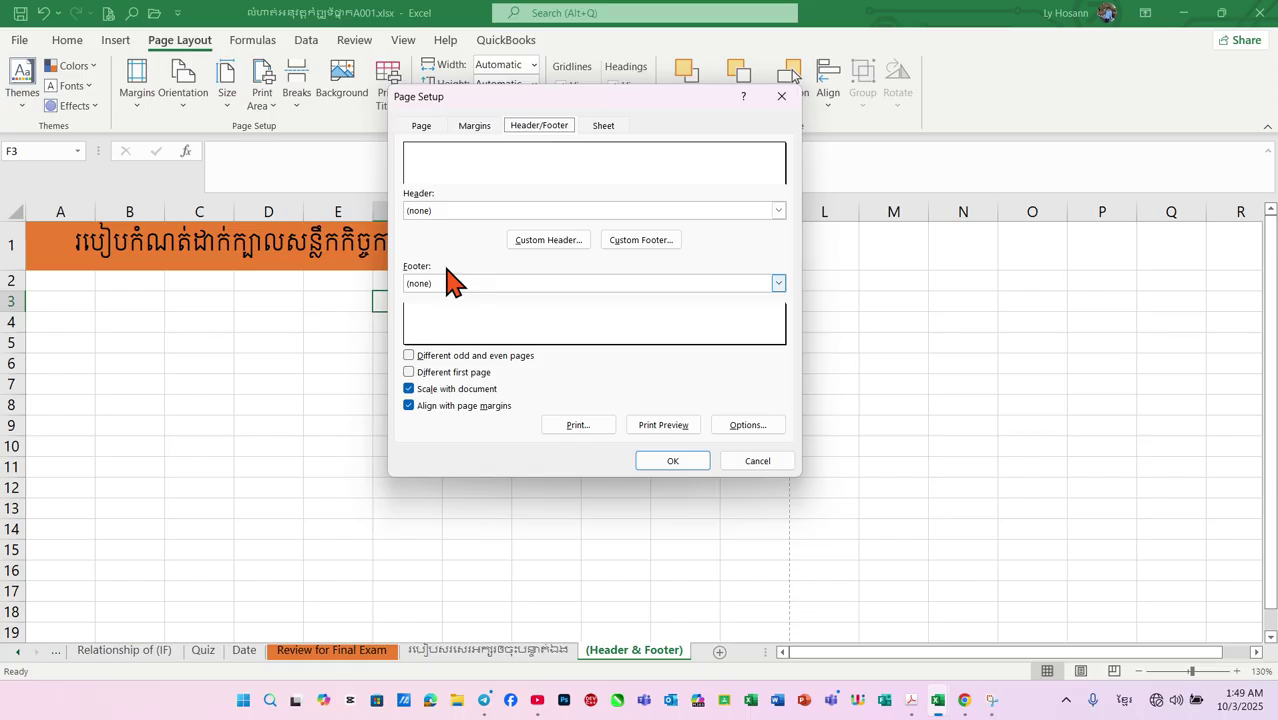
pyautogui.click(778, 211)
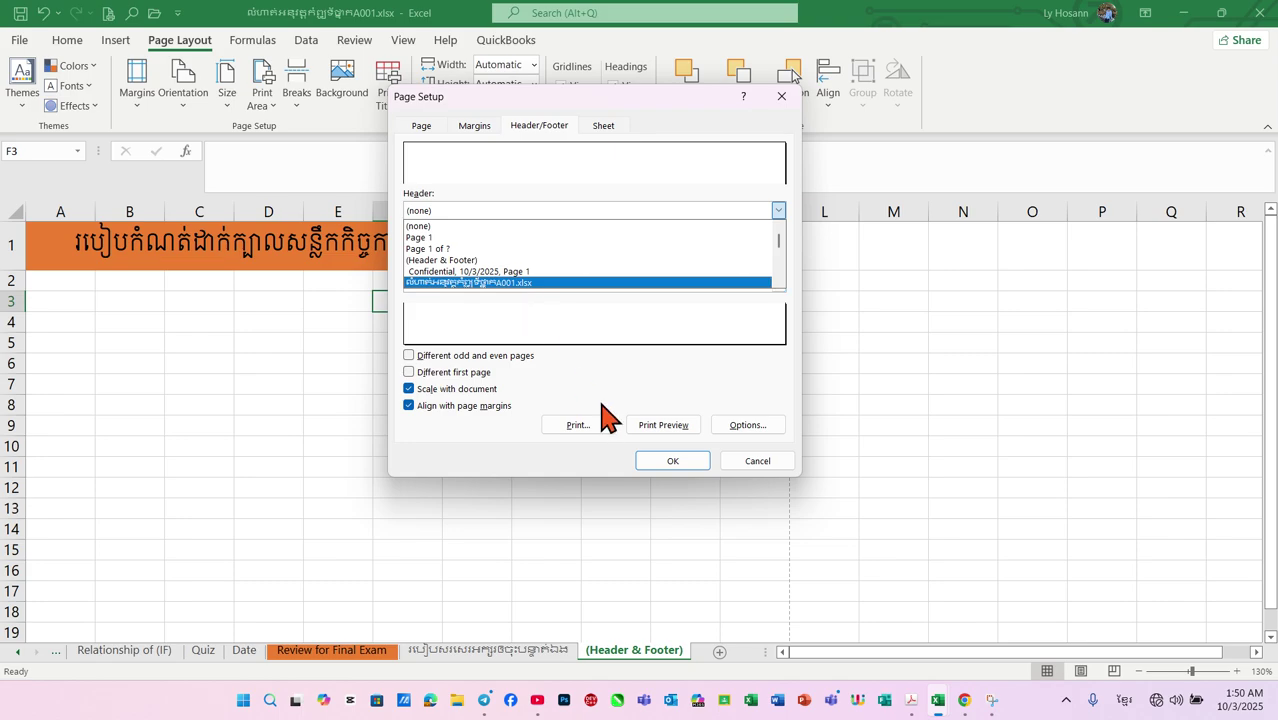
pyautogui.click(770, 335)
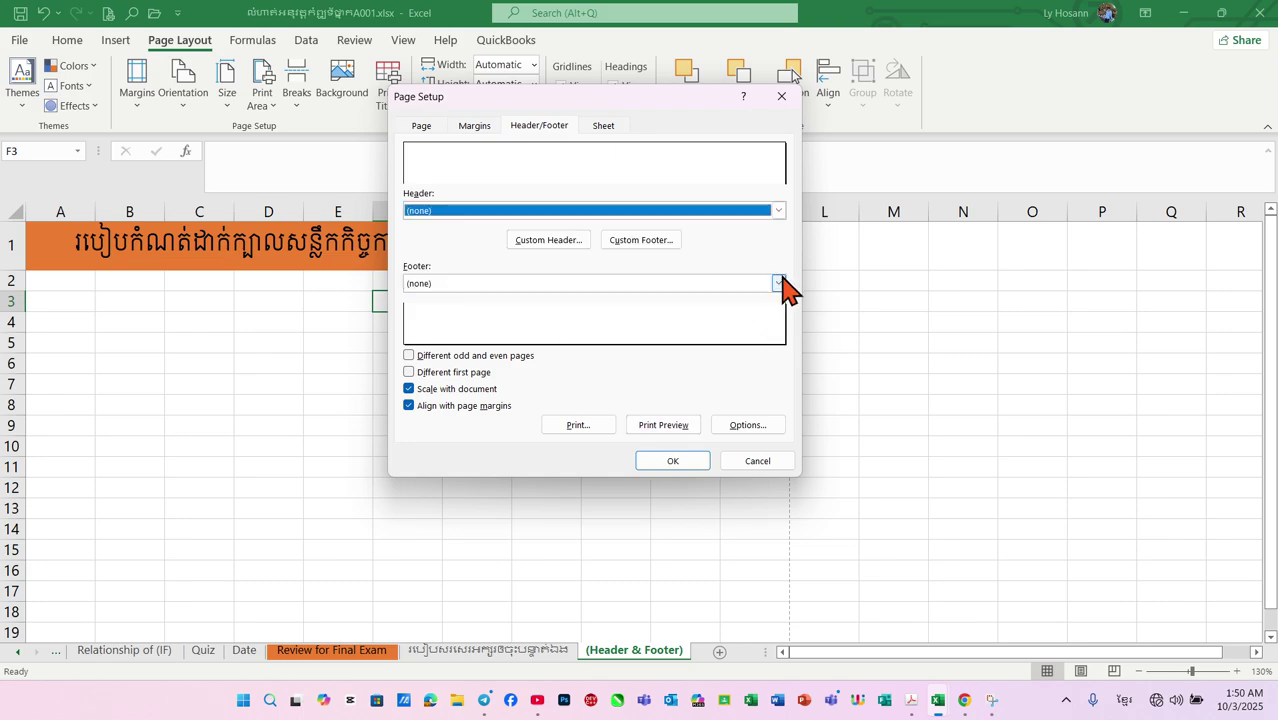
pyautogui.click(778, 285)
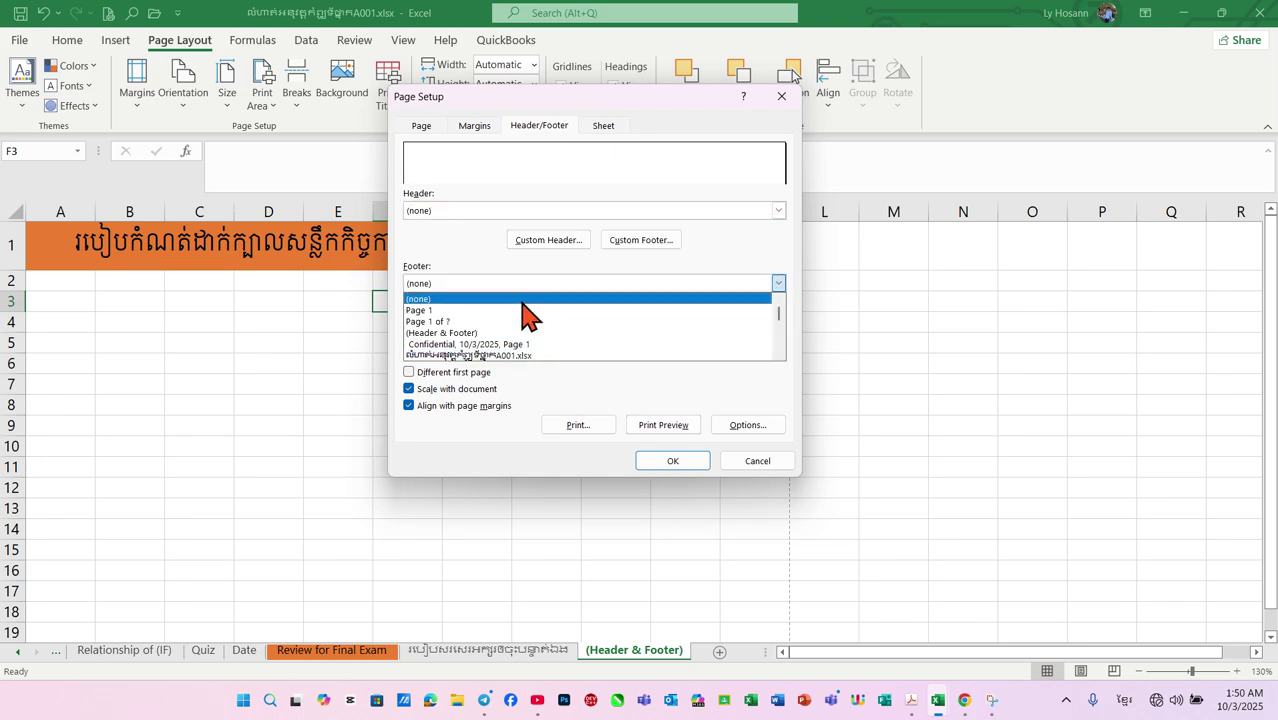
pyautogui.click(789, 266)
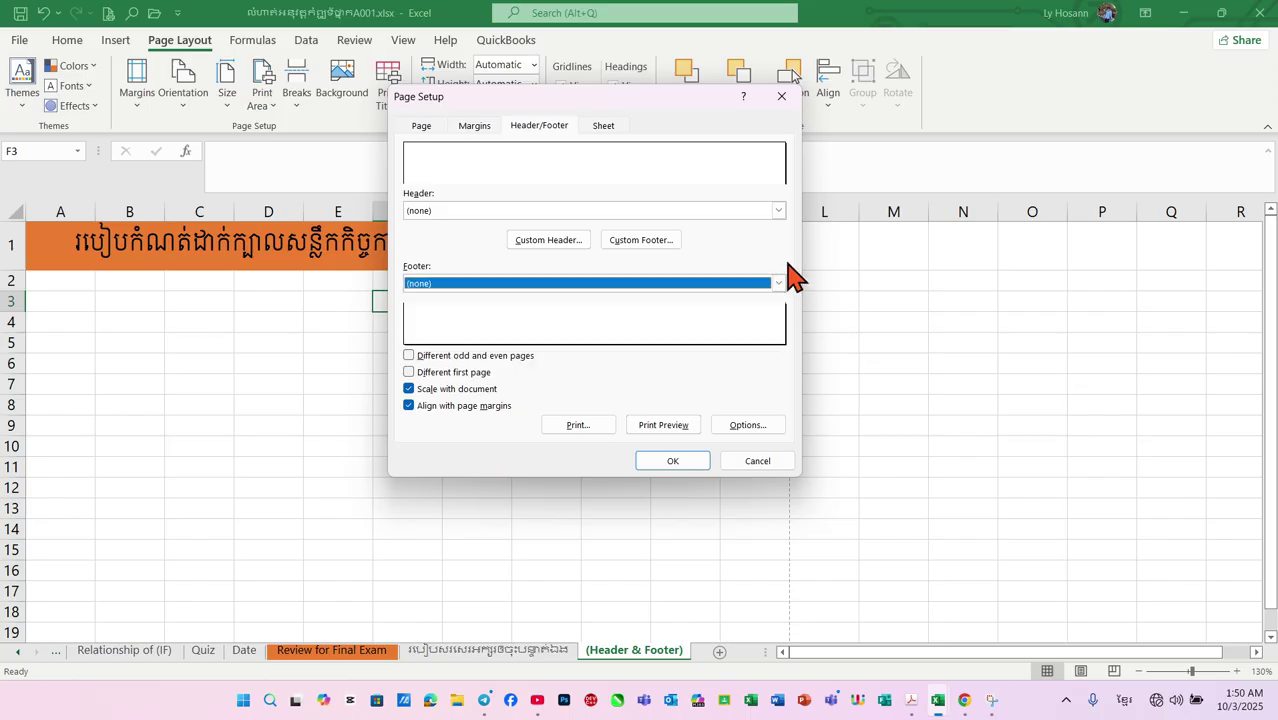
# In a custom header, type 'មហាវិទ្យាល័យវិទ្យាសាស្រ' on the left and 'សកលវិទ្យាល័យភូមិន្ទភ្នំពេញ' in the centre
pyautogui.click(560, 242)
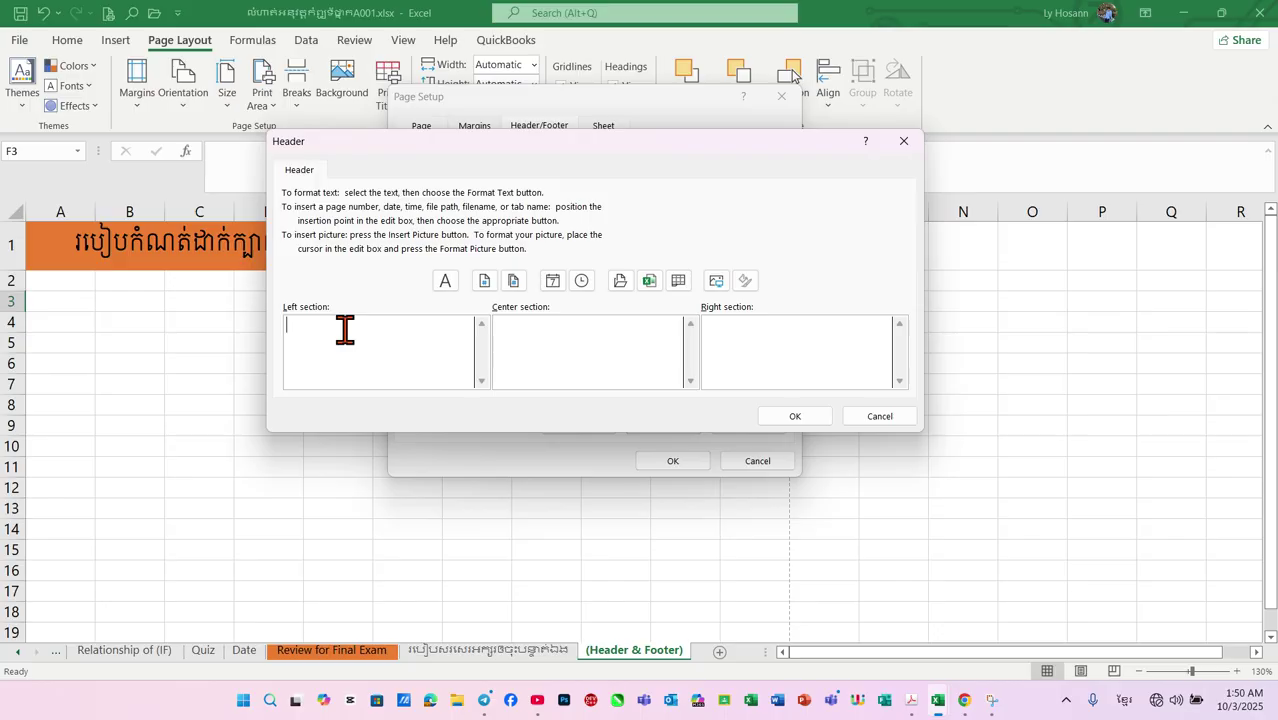
pyautogui.write('មហាវិទ្យាល័យវិទ្យាសាស')
pyautogui.write('្រ')
pyautogui.click(519, 322)
pyautogui.write('សកលវ')
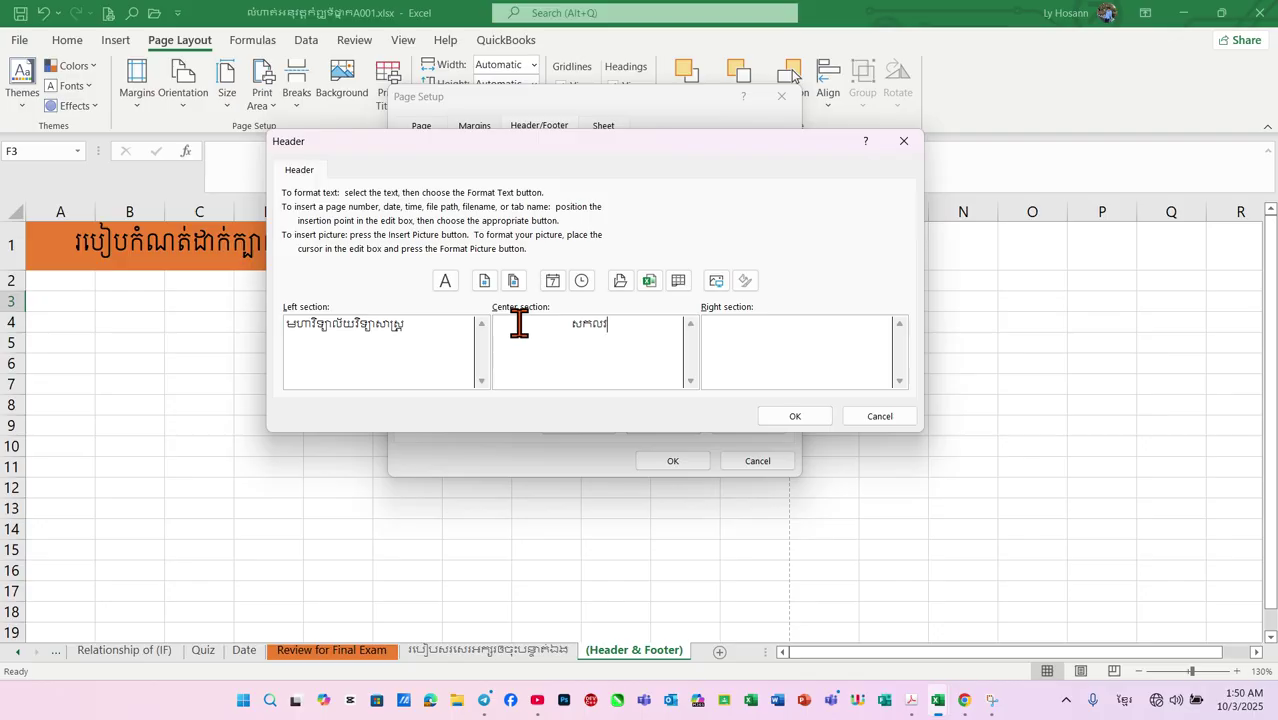
pyautogui.write('ិទ្យ')
pyautogui.press('BackSpace')
pyautogui.press('BackSpace')
pyautogui.press('BackSpace')
pyautogui.press('BackSpace')
pyautogui.press('BackSpace')
pyautogui.write('ិទ្យា')
pyautogui.press('BackSpace')
pyautogui.press('BackSpace')
pyautogui.press('BackSpace')
pyautogui.press('BackSpace')
pyautogui.press('BackSpace')
pyautogui.press('BackSpace')
pyautogui.press('Num_Lock')
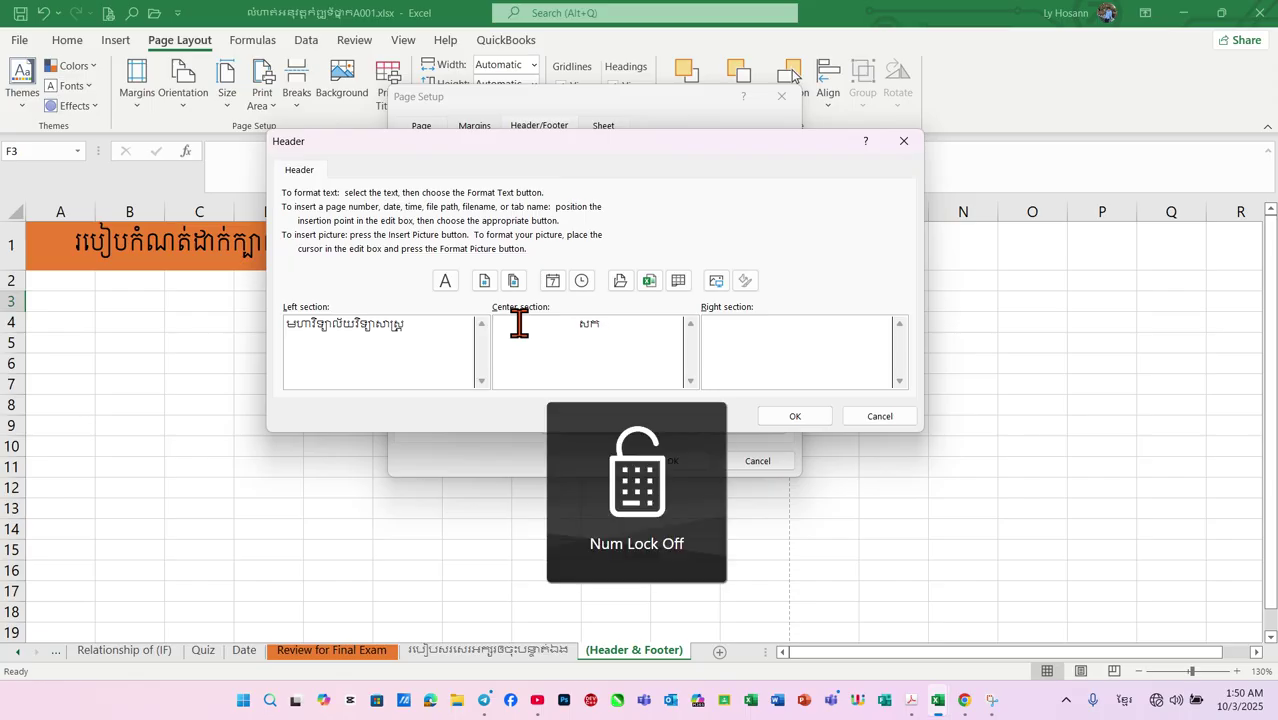
pyautogui.write('លវិទ')
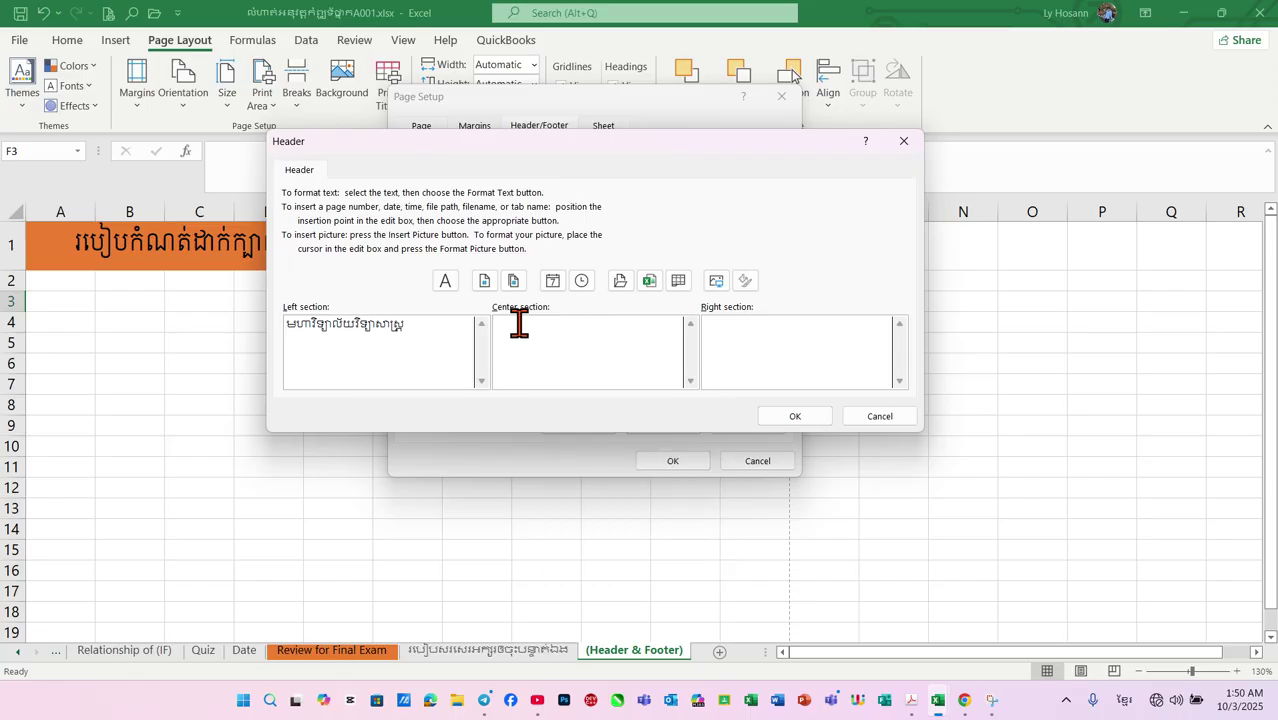
pyautogui.write('្យាល័យភូម')
pyautogui.press('BackSpace')
pyautogui.press('BackSpace')
pyautogui.press('BackSpace')
pyautogui.write('ភូមិន្ទភ្នំពេ')
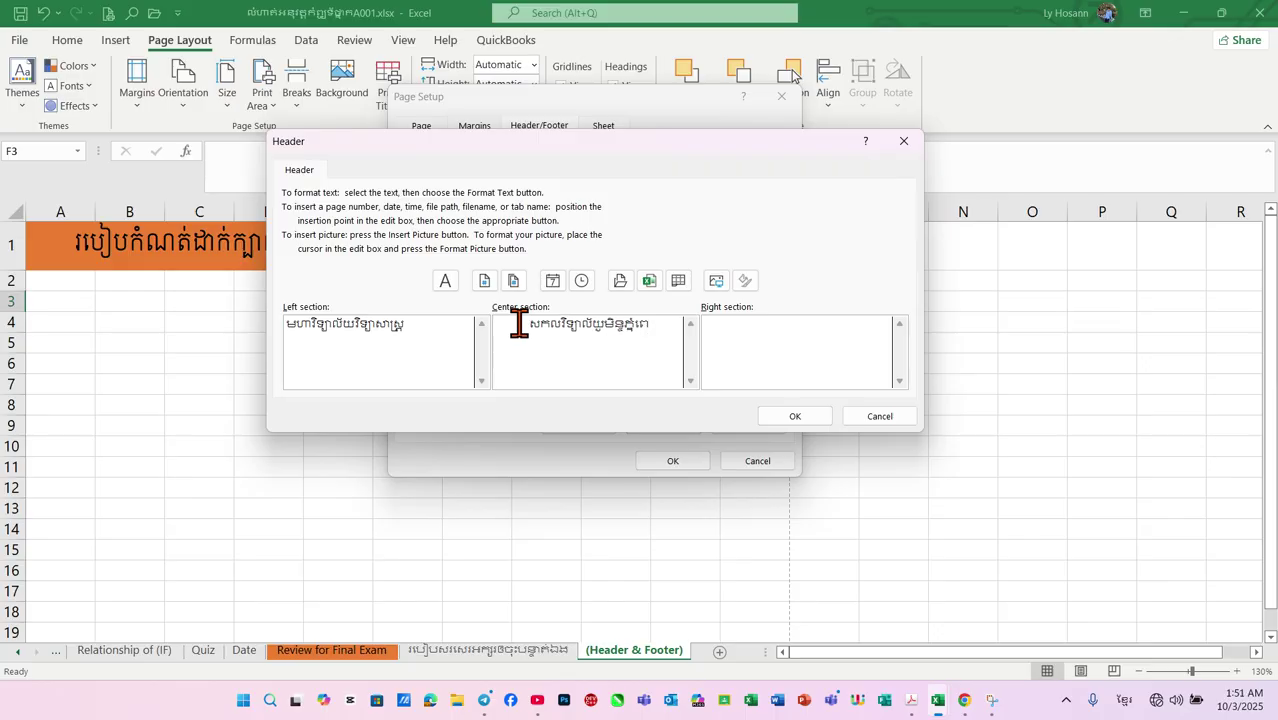
pyautogui.write('ញ')
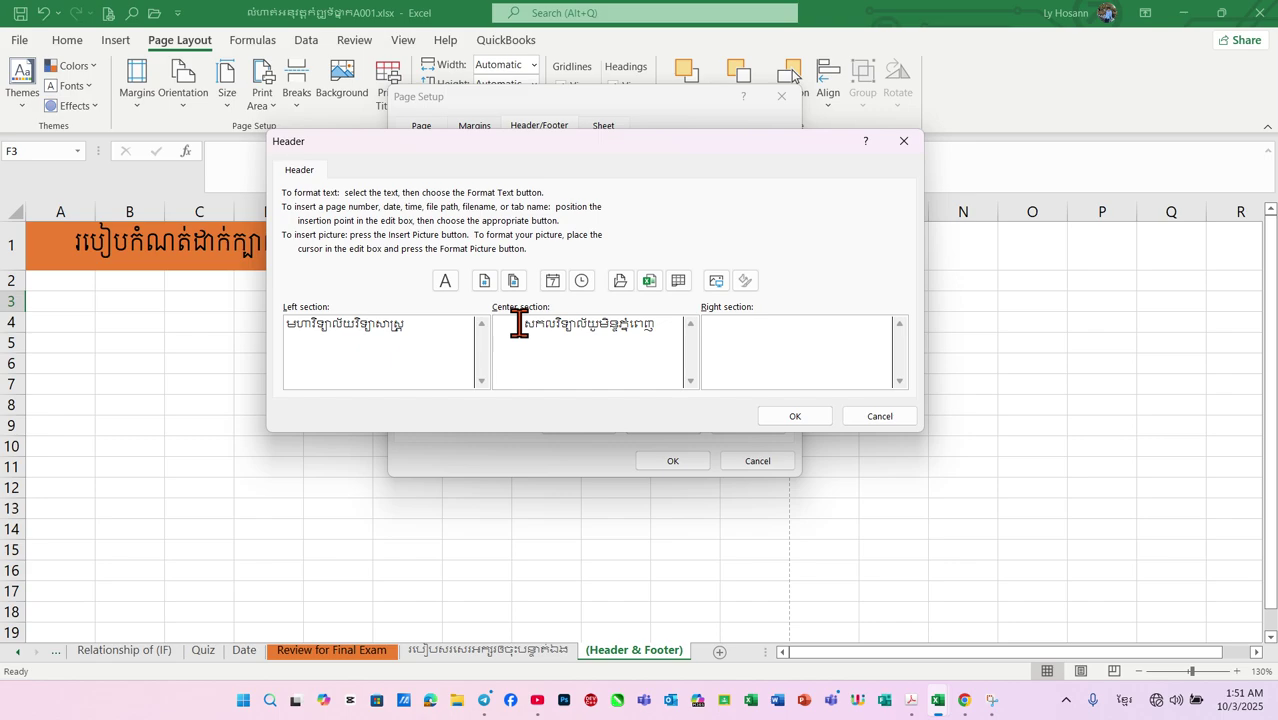
pyautogui.click(714, 330)
# Accept the custom header, choose the 'Page 1' footer, and check the print preview
pyautogui.click(810, 418)
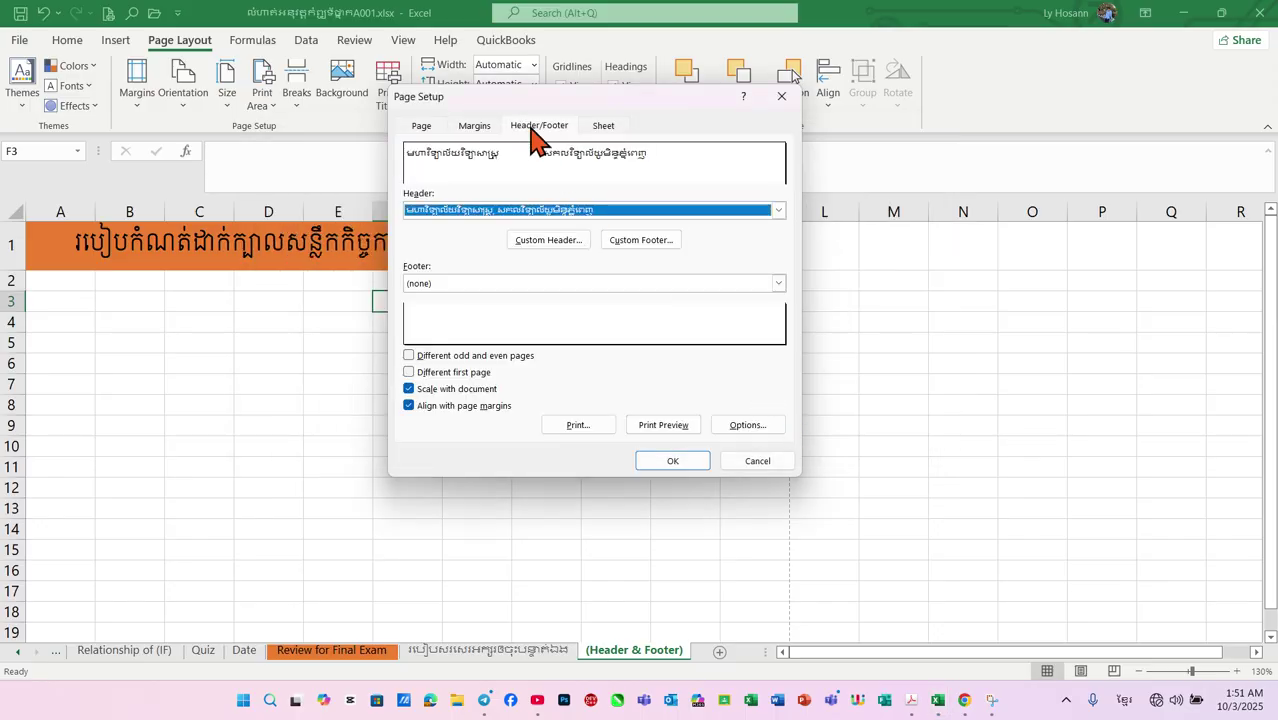
pyautogui.click(778, 284)
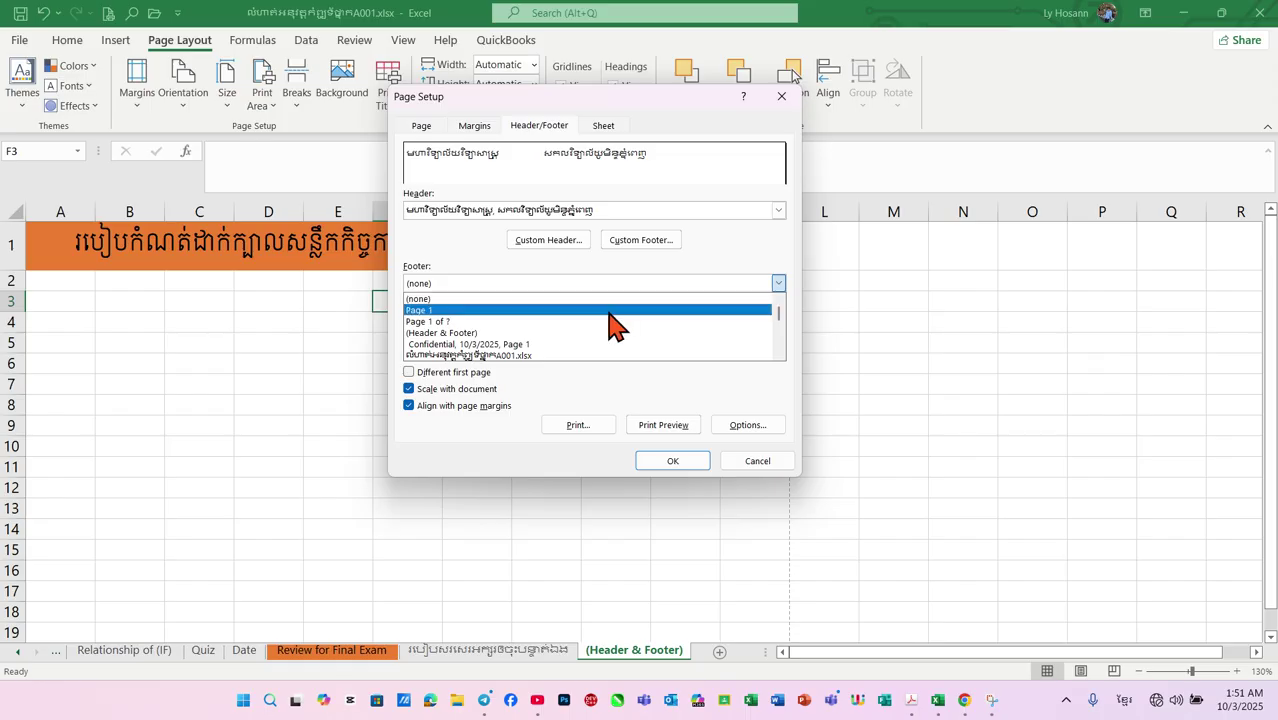
pyautogui.click(614, 312)
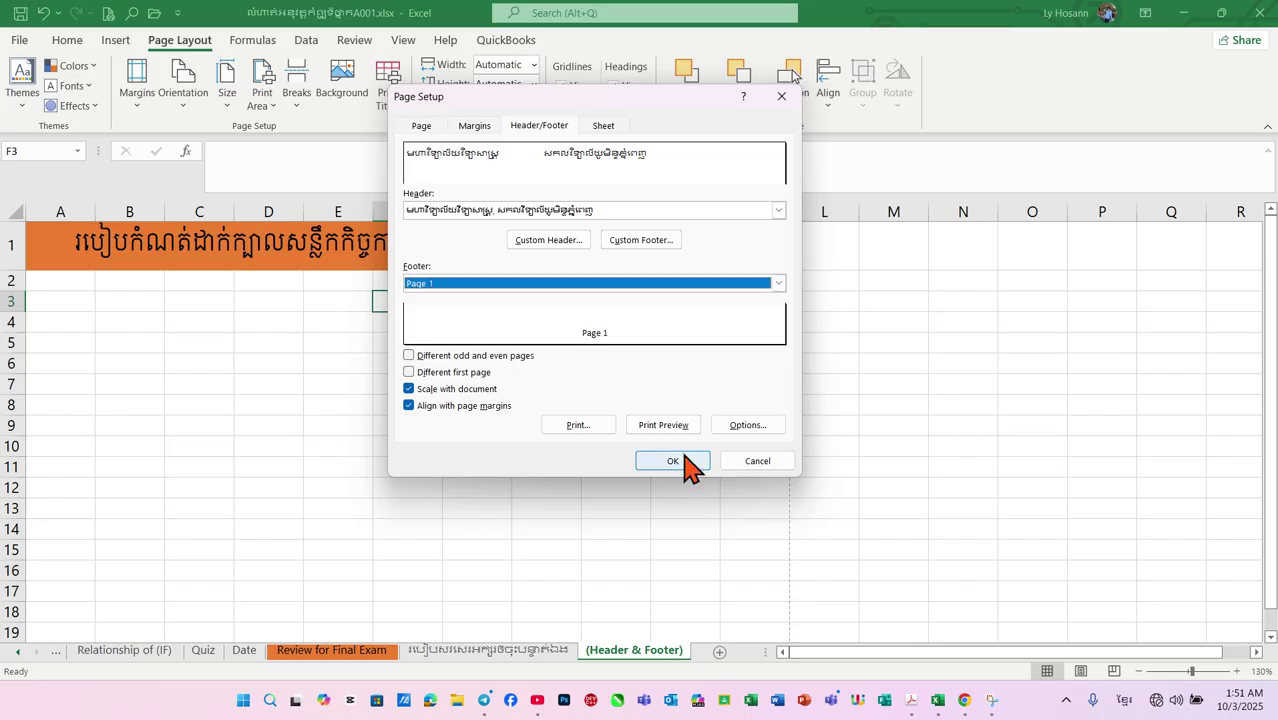
pyautogui.click(668, 427)
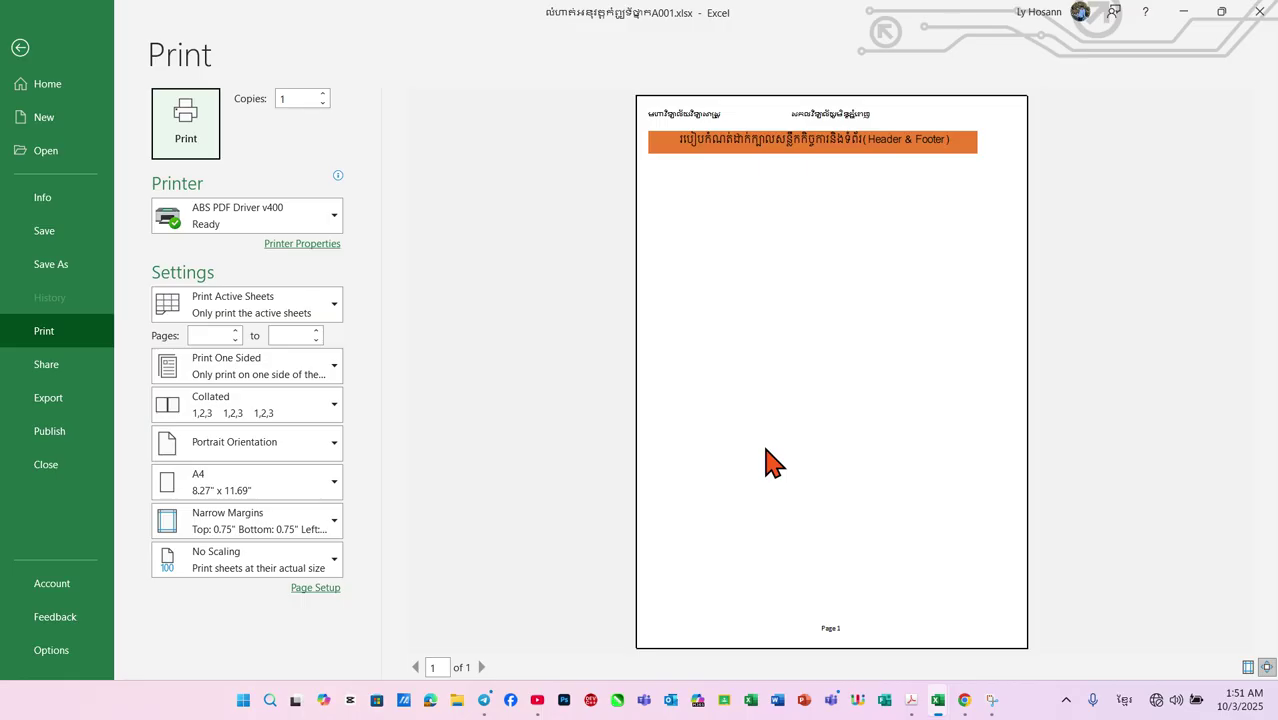
pyautogui.click(20, 47)
# Switch the sheet to Page Layout view and start editing the left header section
pyautogui.scroll(-1, 505, 360)
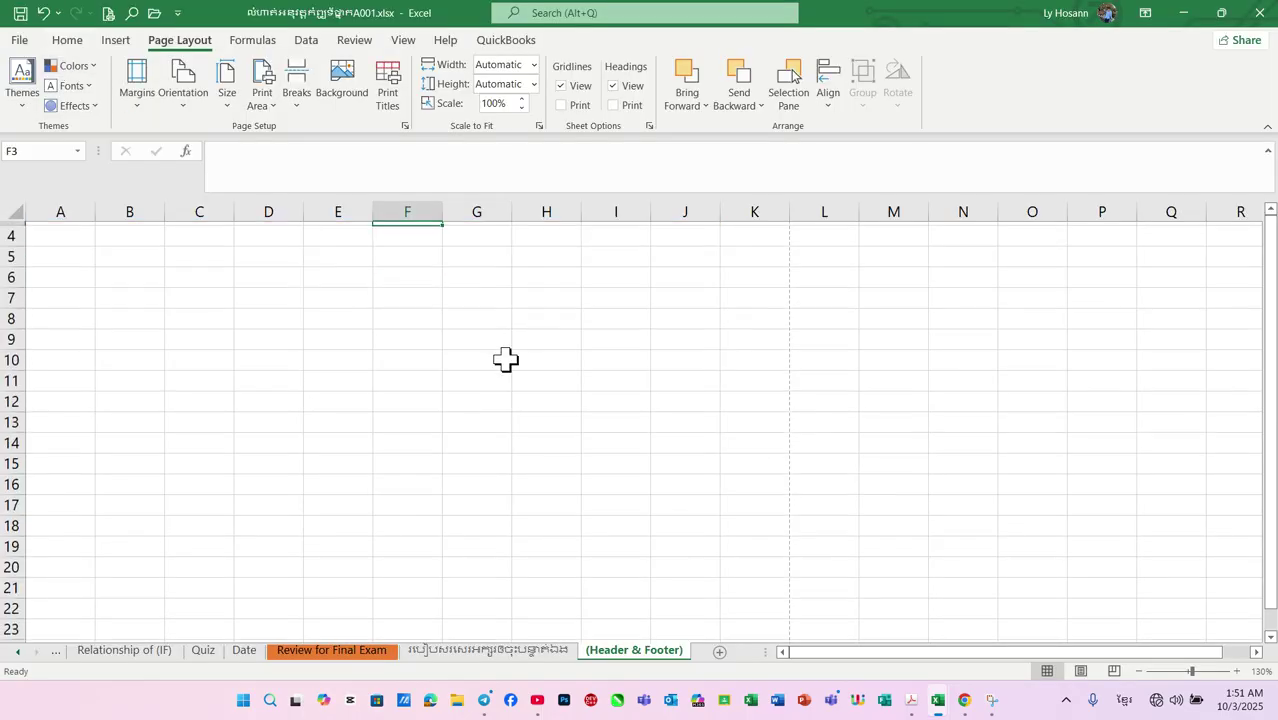
pyautogui.scroll(1, 505, 360)
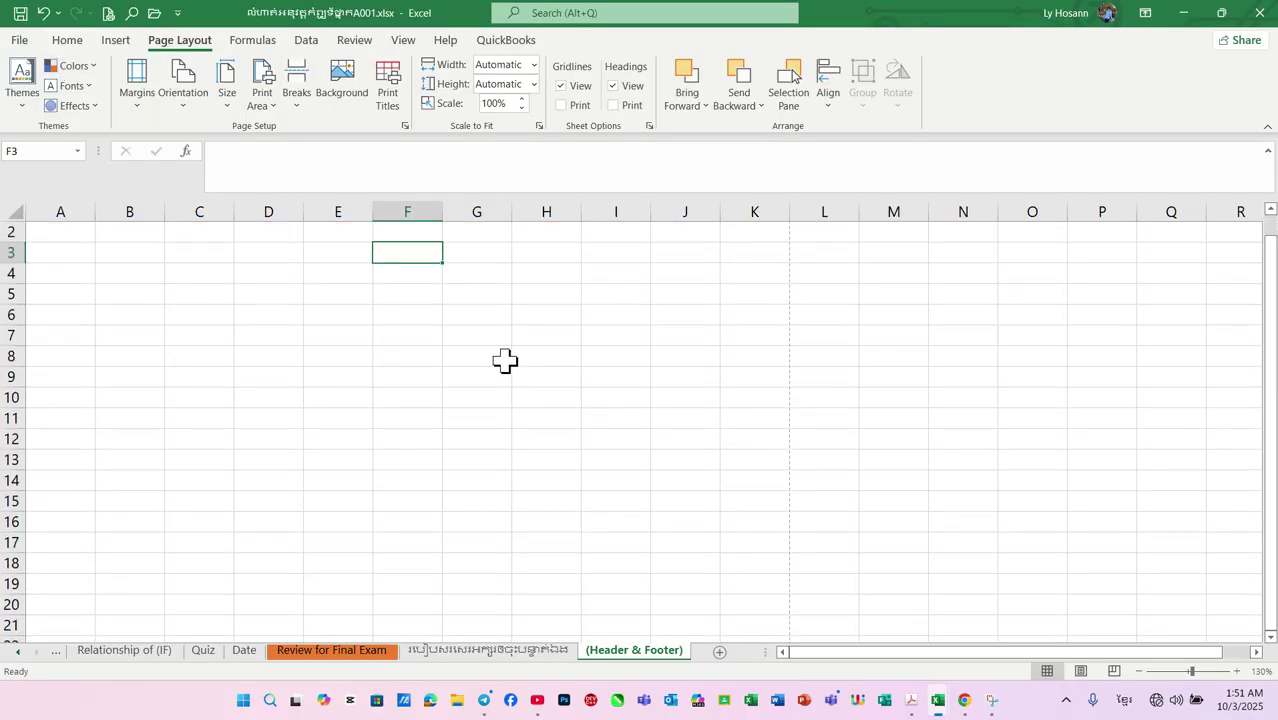
pyautogui.keyDown('ctrl'); pyautogui.scroll(-3, 505, 361); pyautogui.keyUp('ctrl')
pyautogui.keyDown('ctrl'); pyautogui.scroll(-1, 505, 361); pyautogui.keyUp('ctrl')
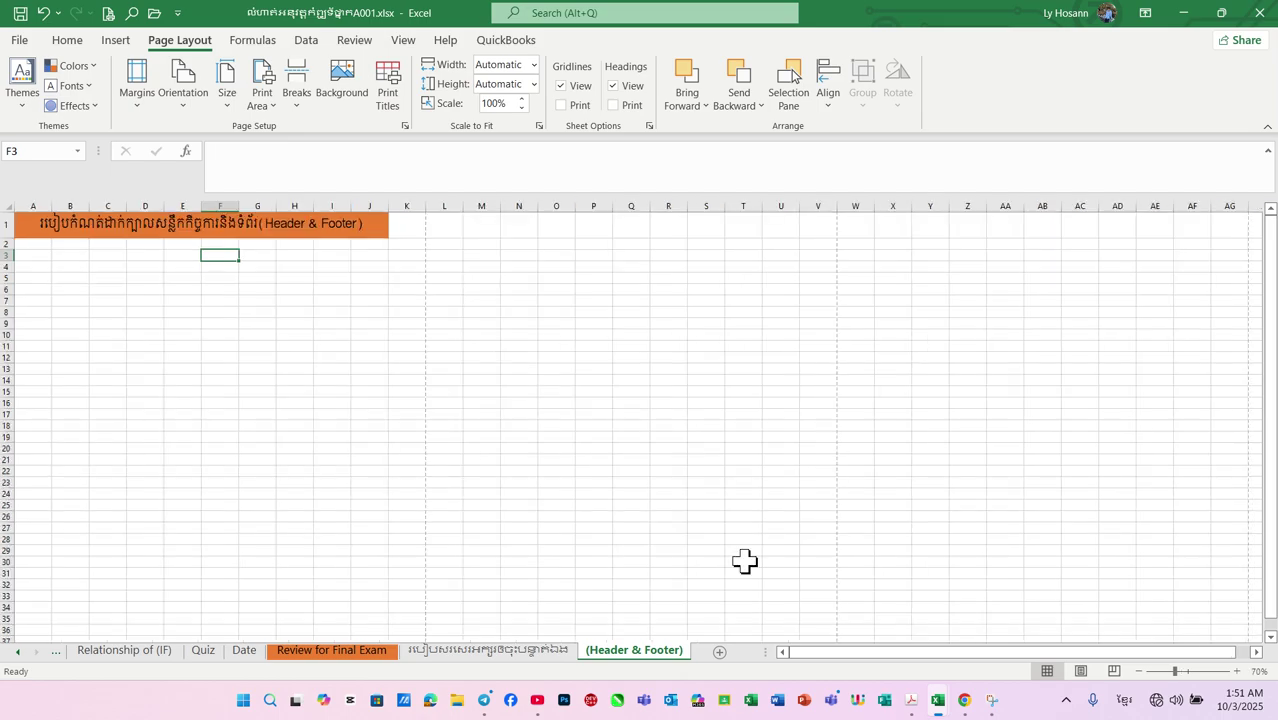
pyautogui.click(1089, 670)
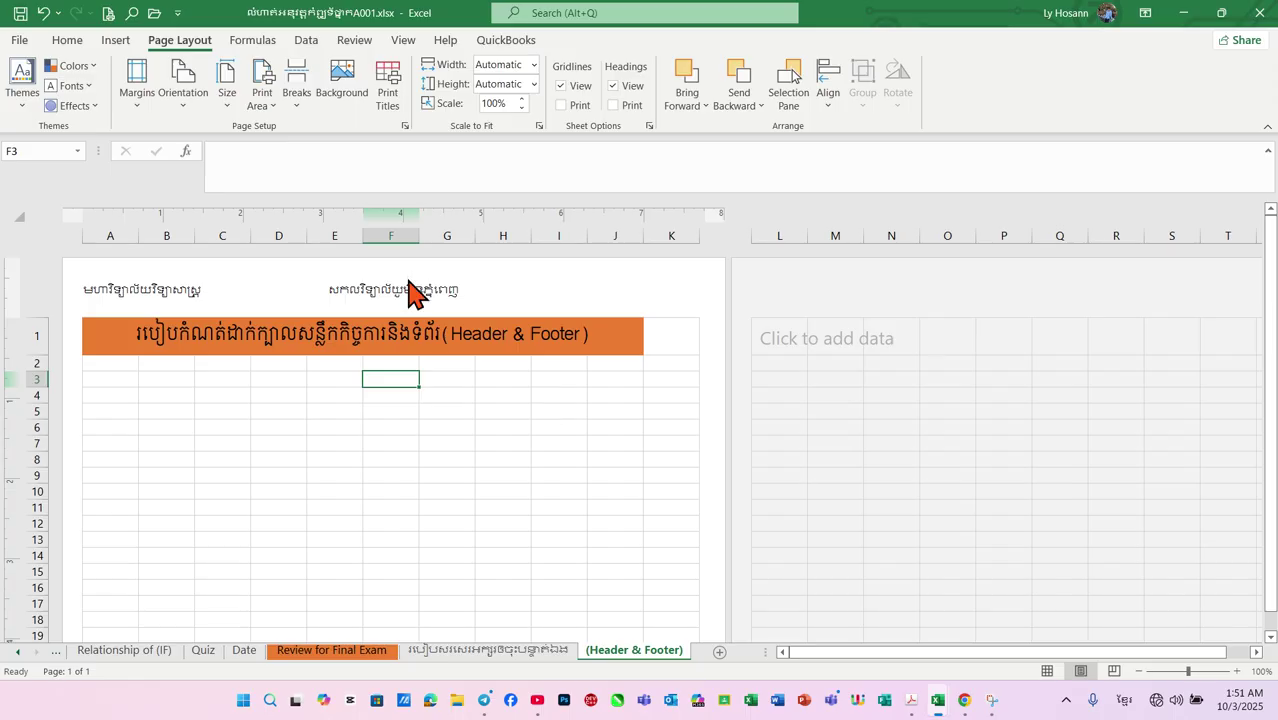
pyautogui.click(180, 288)
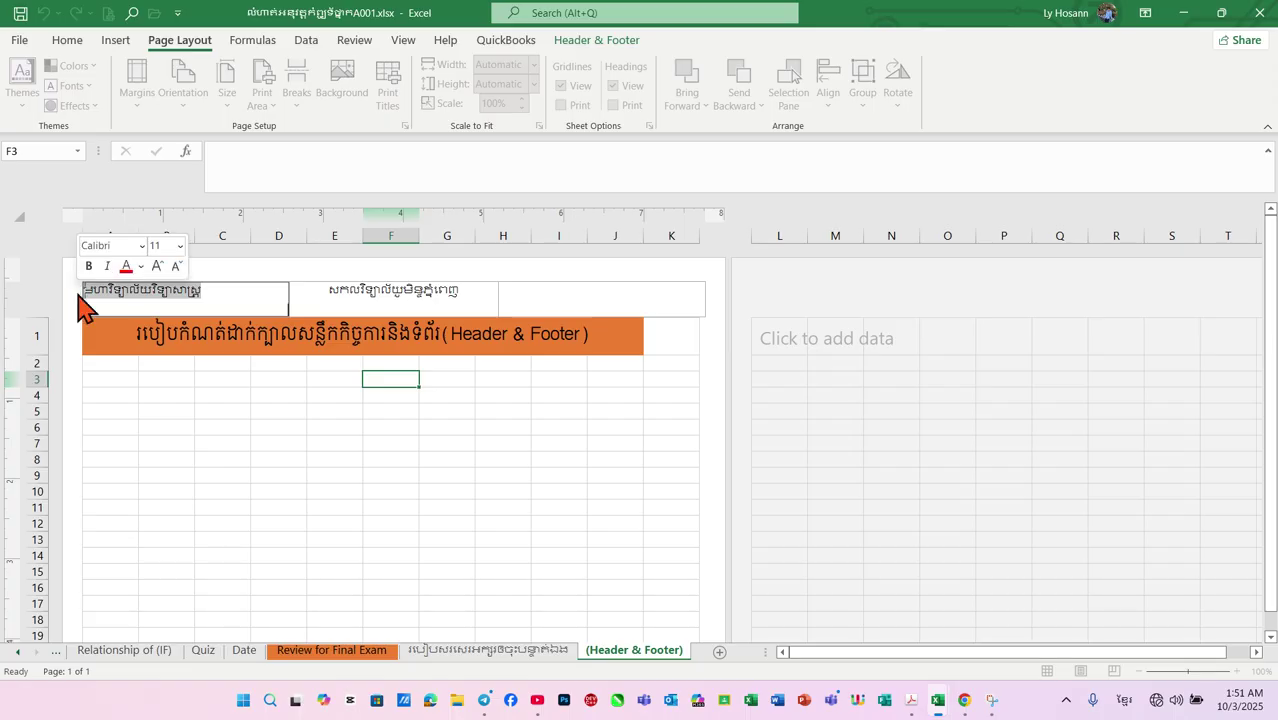
# Set the left header text's font to Khmer OS Moul
pyautogui.click(76, 45)
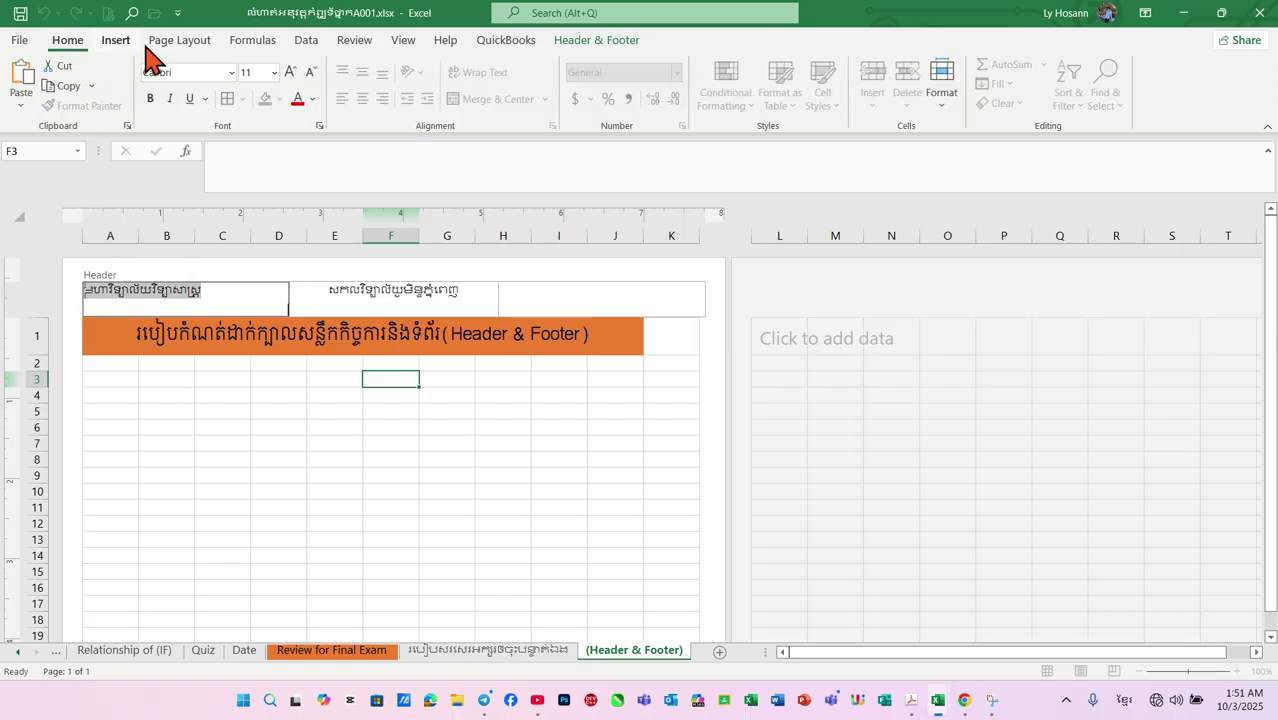
pyautogui.click(231, 74)
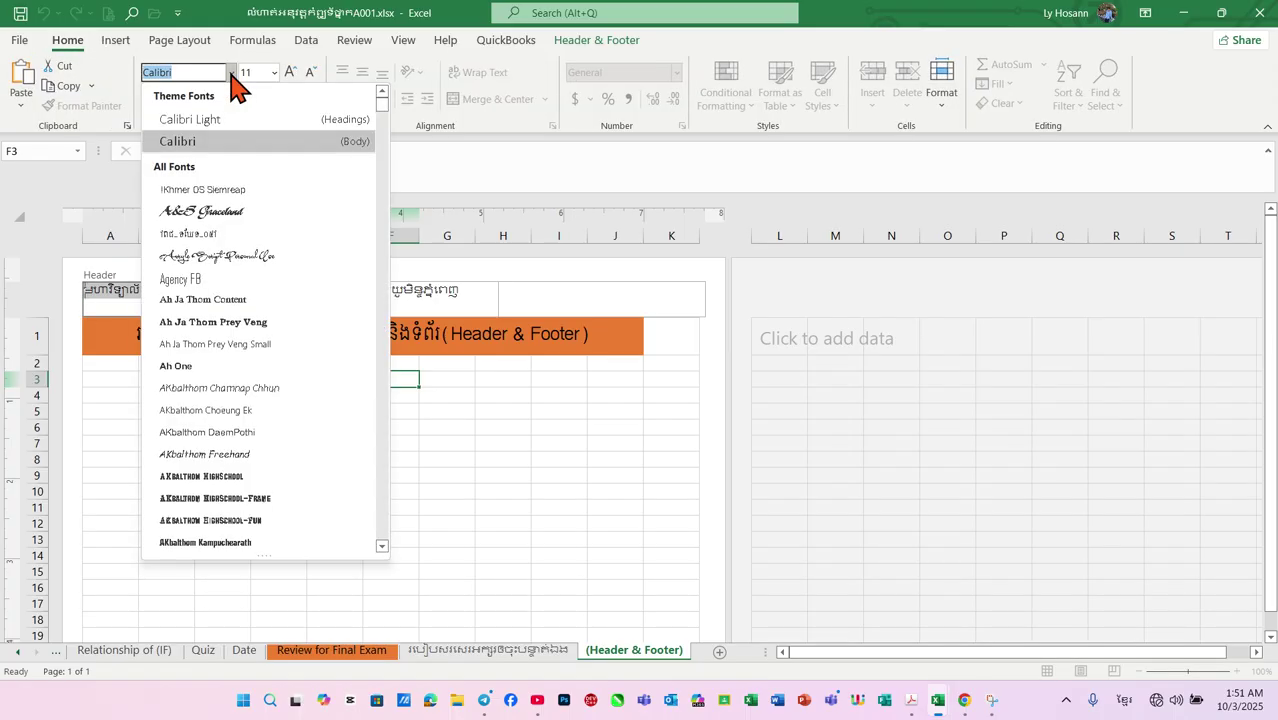
pyautogui.hotkey('alt', 'shift')
pyautogui.write('k')
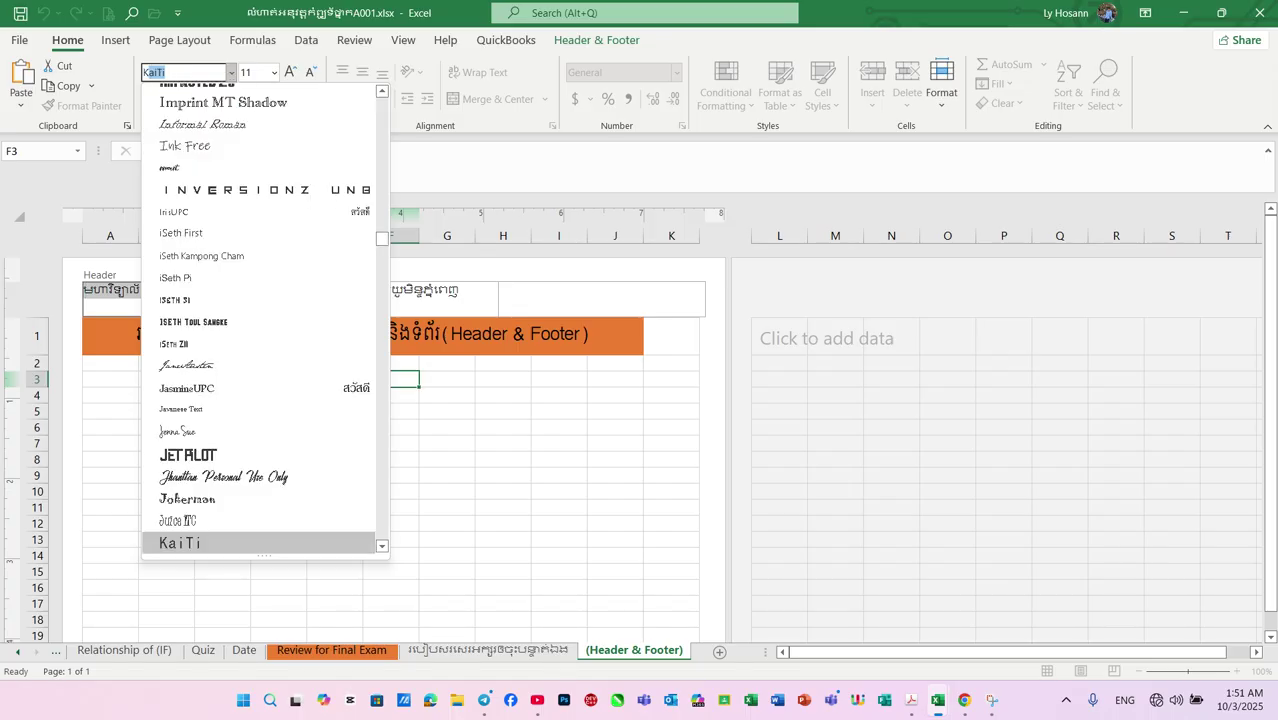
pyautogui.write('hmr')
pyautogui.press('BackSpace')
pyautogui.write('er OS M')
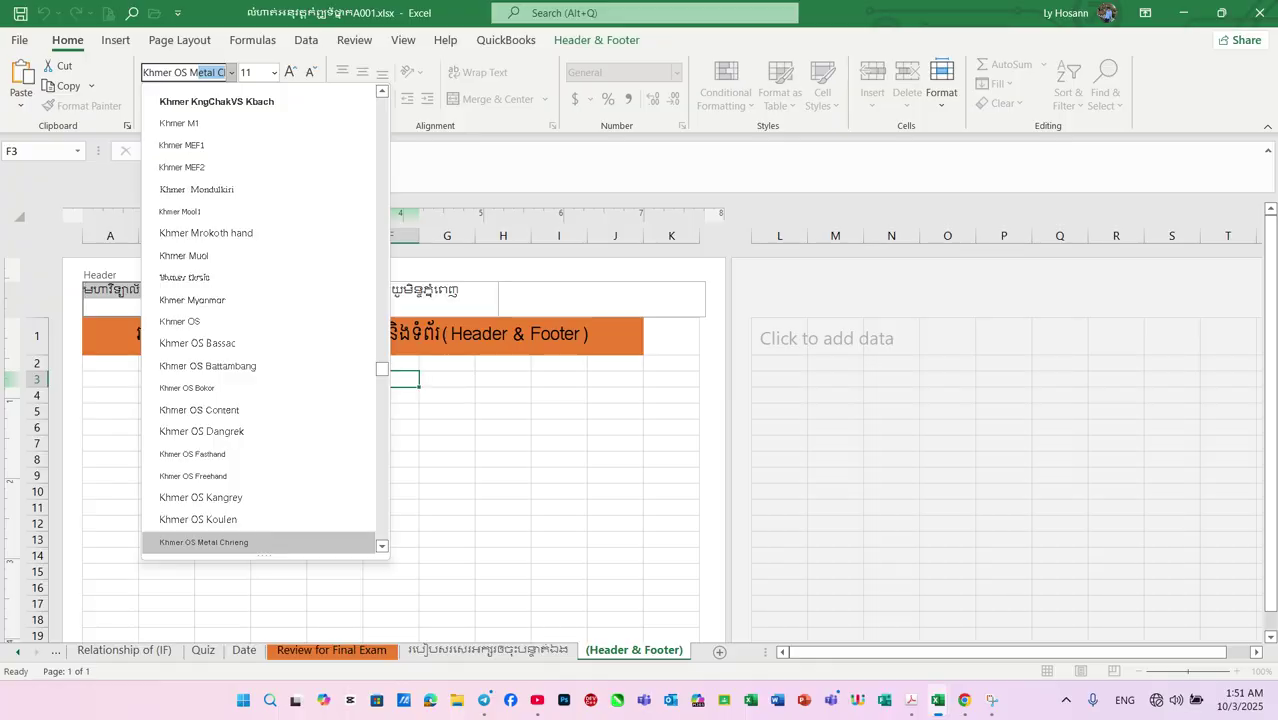
pyautogui.write('oul')
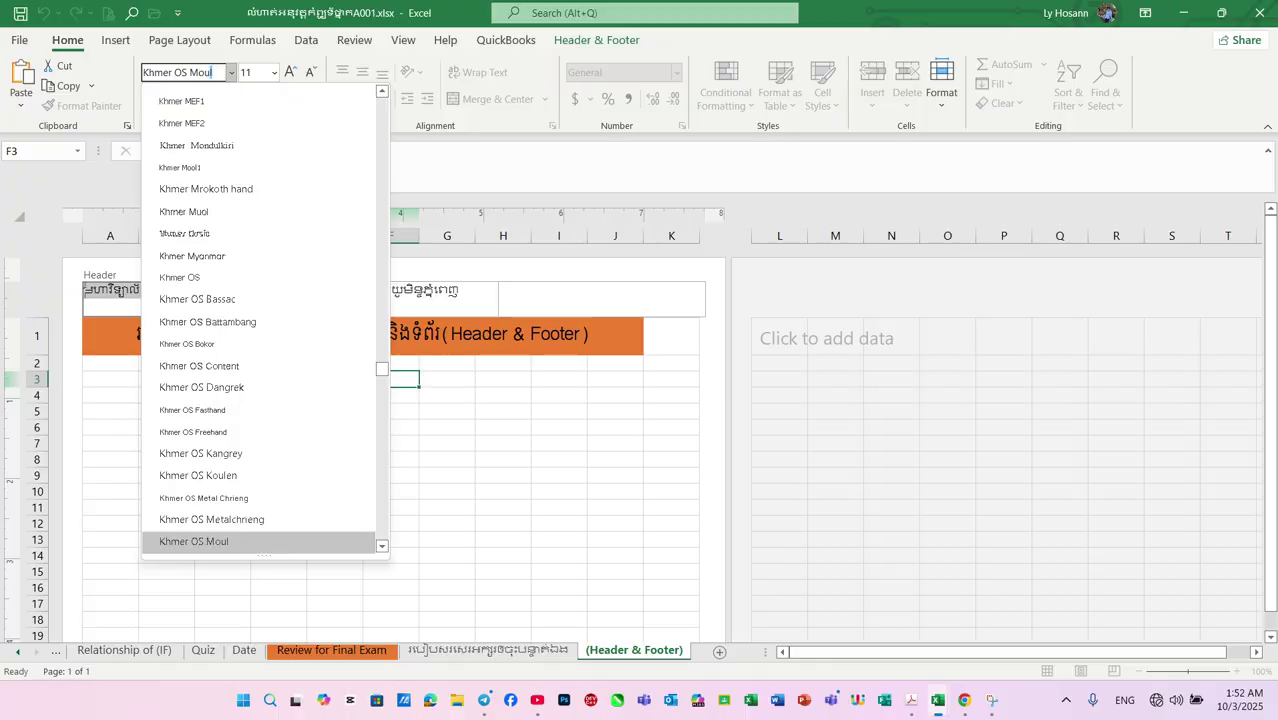
pyautogui.press('Return')
# Set the centre header text's font to Khmer OS Moul as well
pyautogui.click(355, 293)
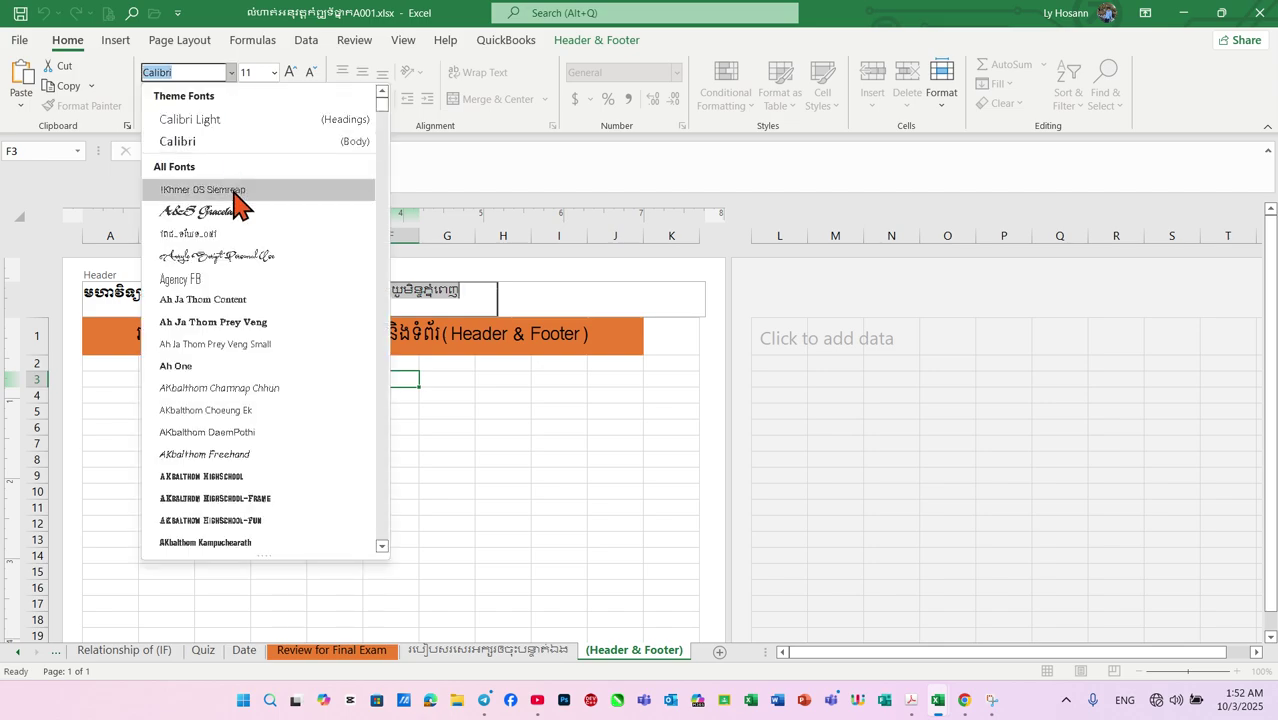
pyautogui.write('Khmer')
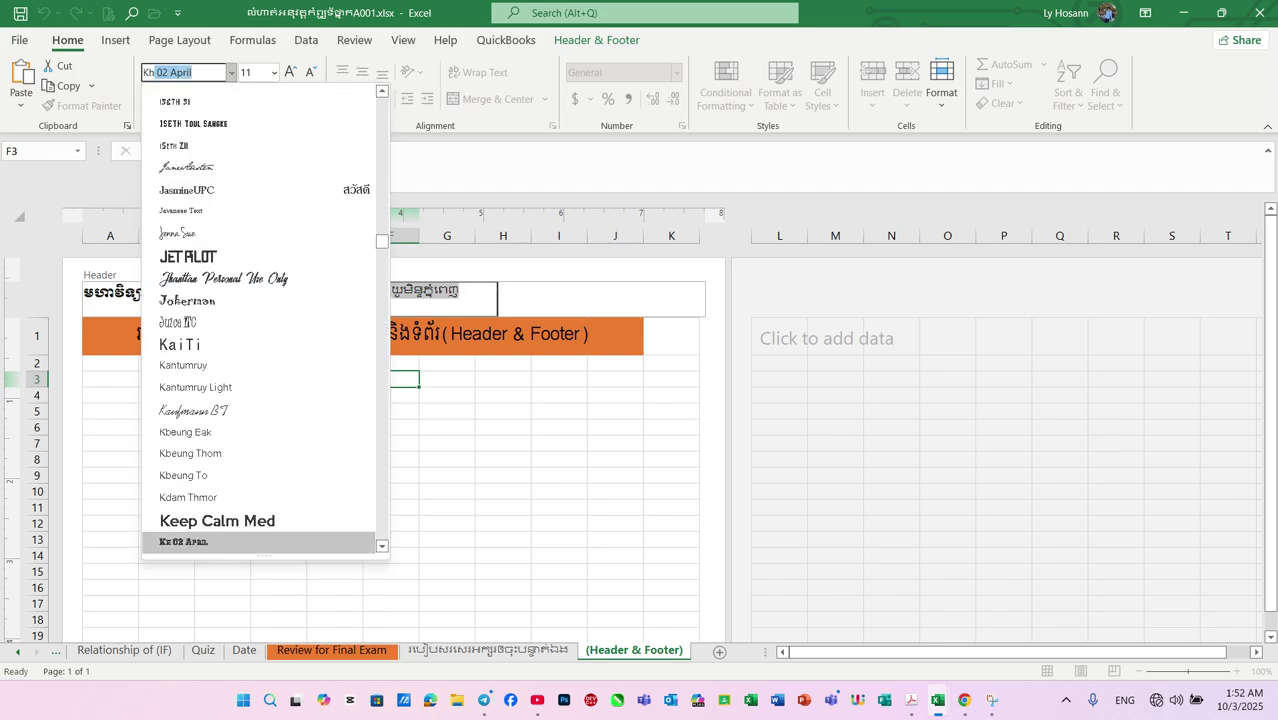
pyautogui.write(' OS')
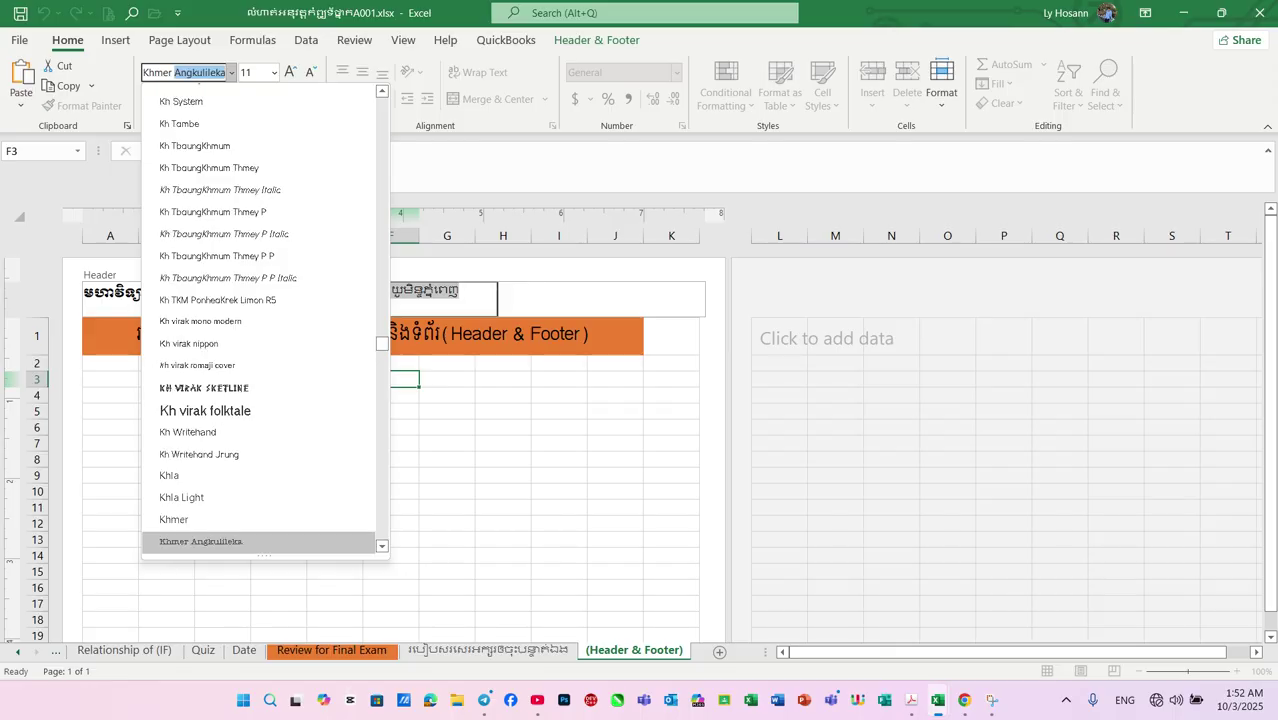
pyautogui.write(' B')
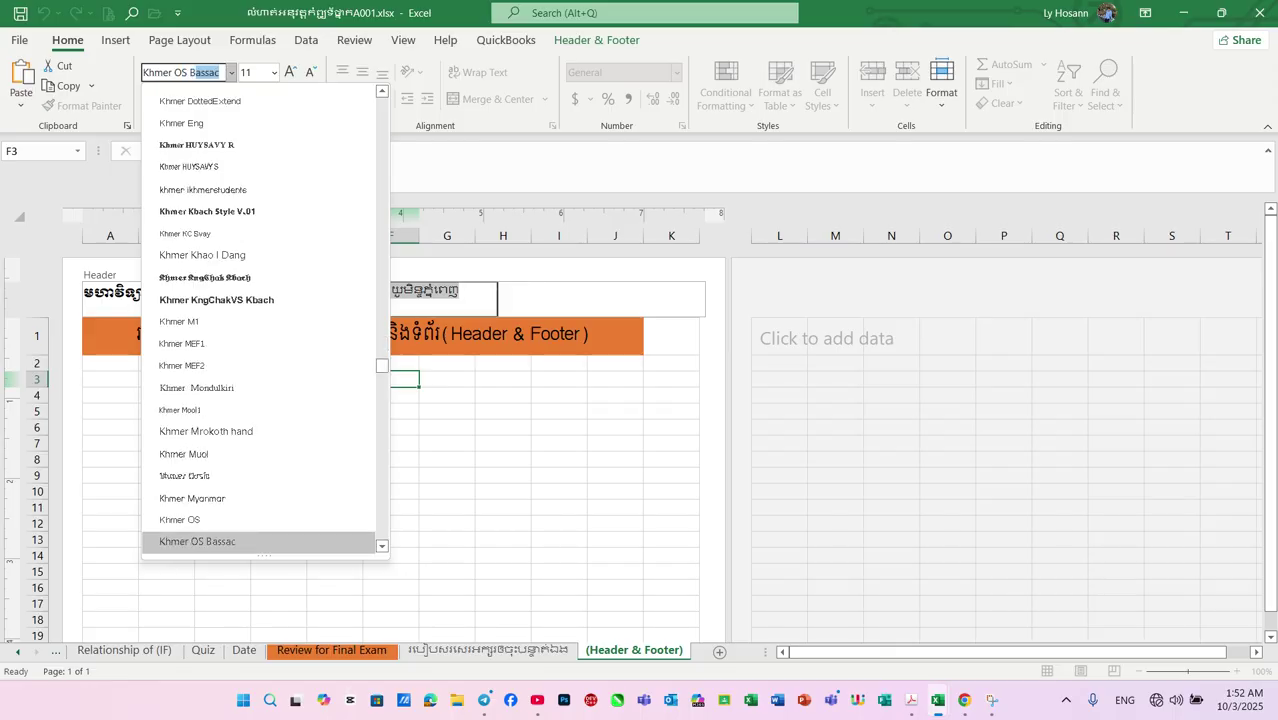
pyautogui.press('BackSpace')
pyautogui.press('BackSpace')
pyautogui.write('M')
pyautogui.press('BackSpace')
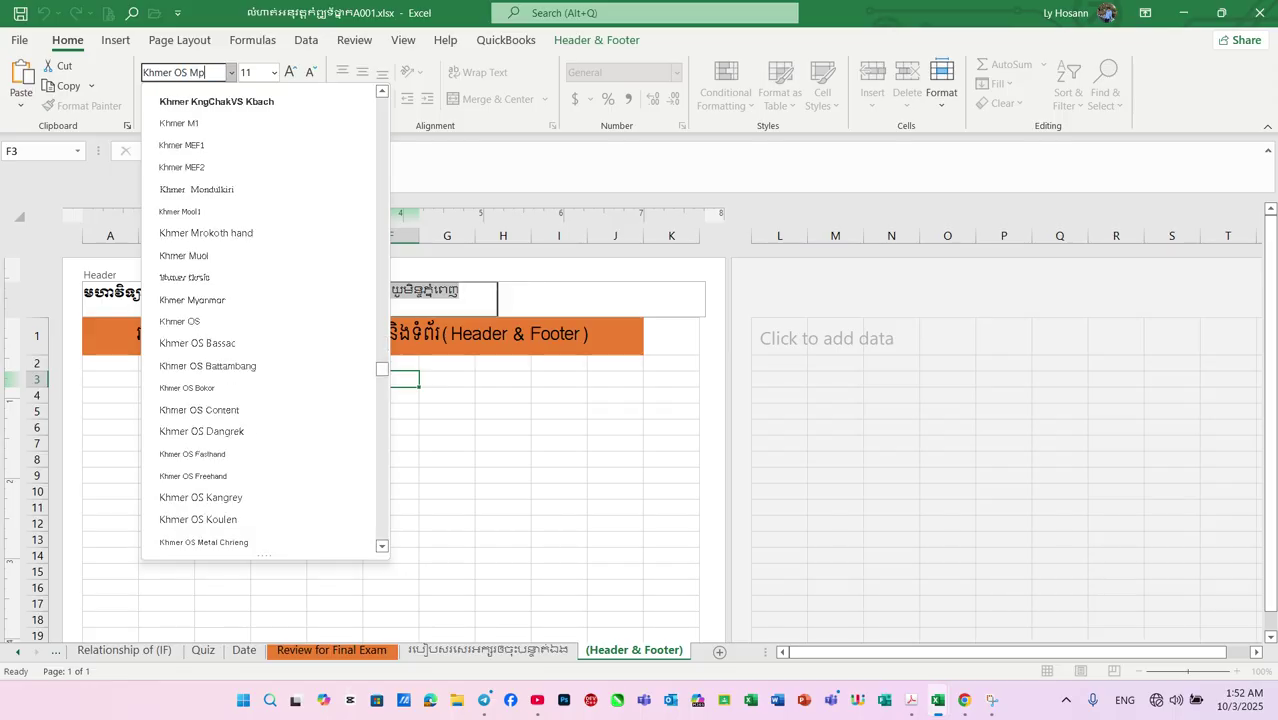
pyautogui.write('oul')
pyautogui.press('Return')
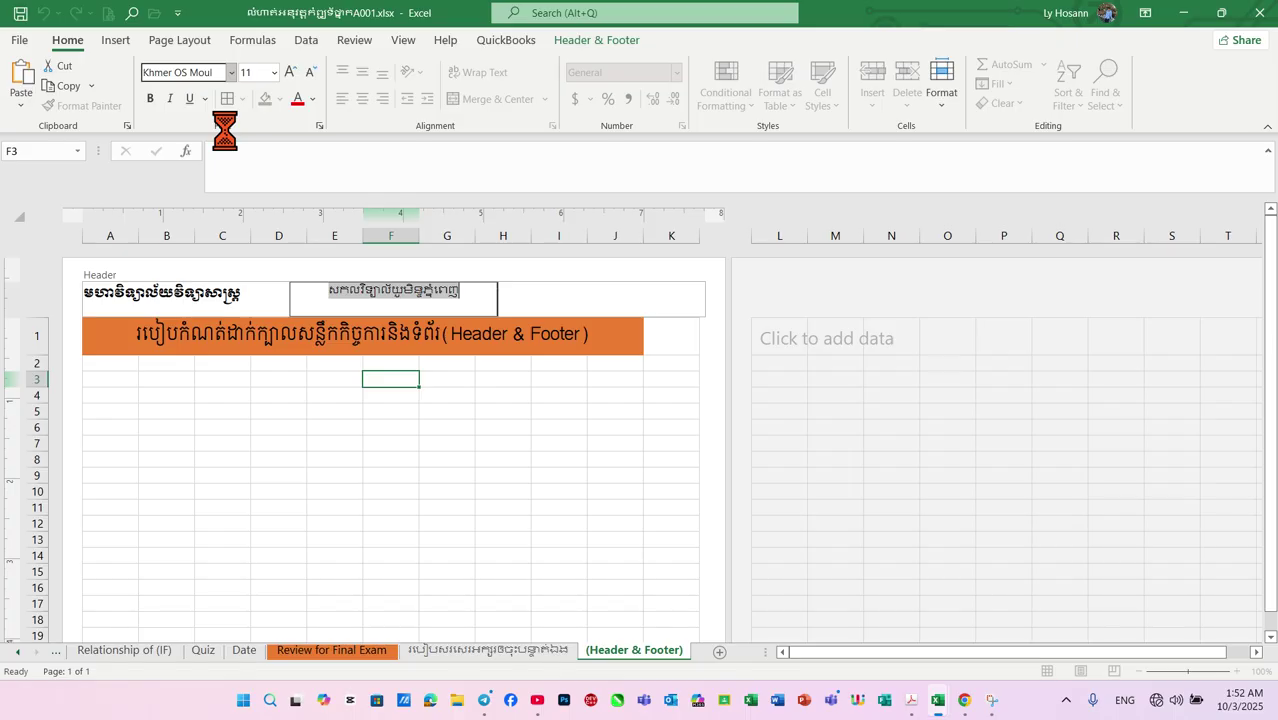
# Leave the header and open the first page's footer, centre reading 'Page 1', for editing
pyautogui.click(439, 477)
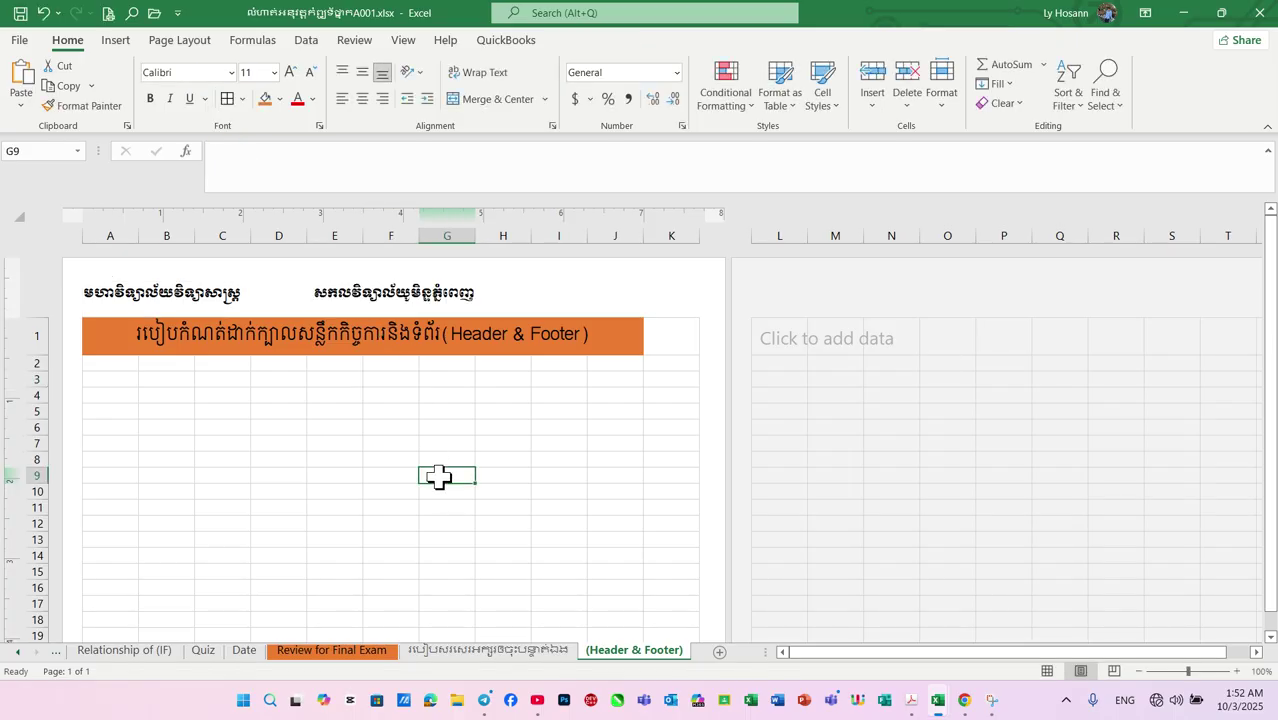
pyautogui.scroll(-14, 439, 477)
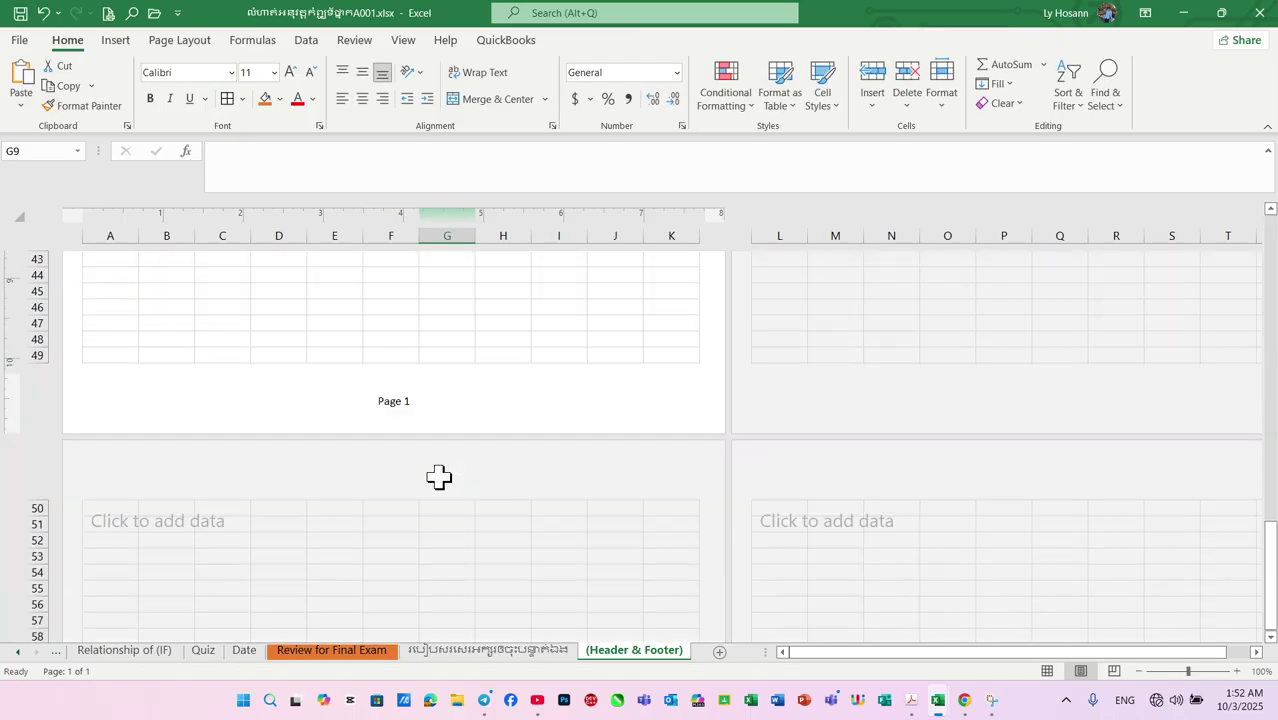
pyautogui.scroll(-1, 439, 477)
pyautogui.click(383, 358)
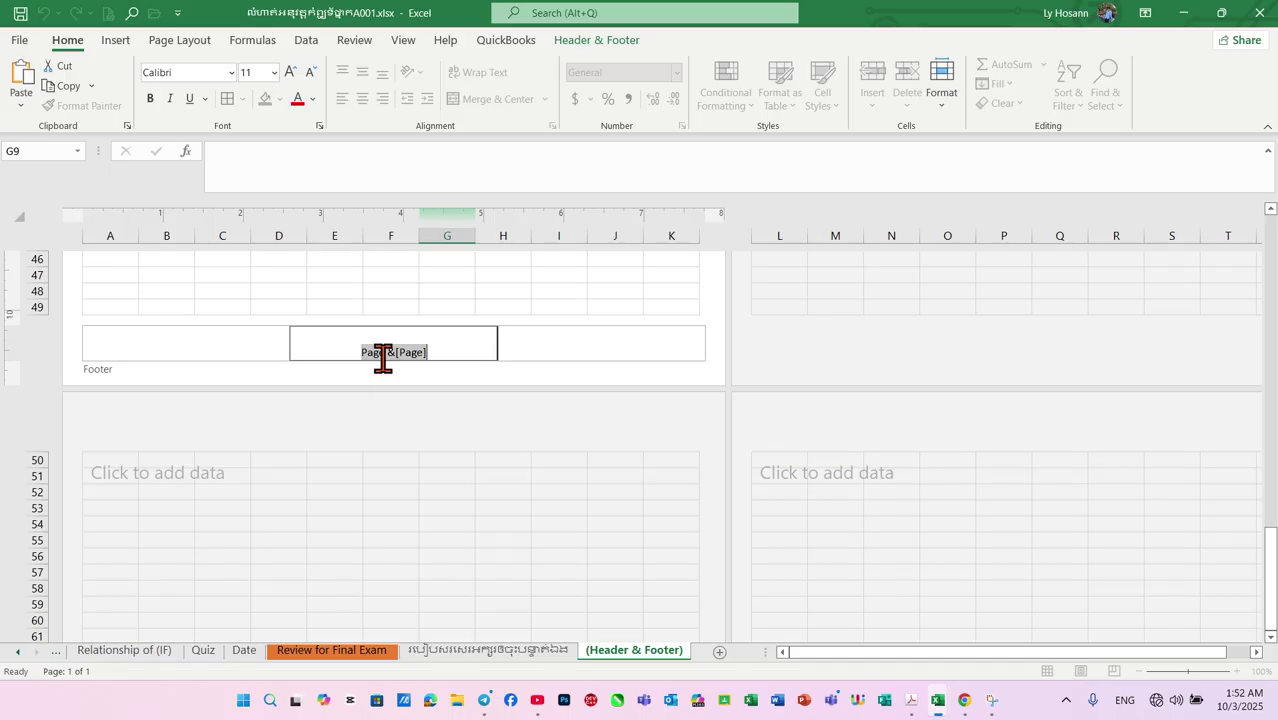
pyautogui.click(528, 344)
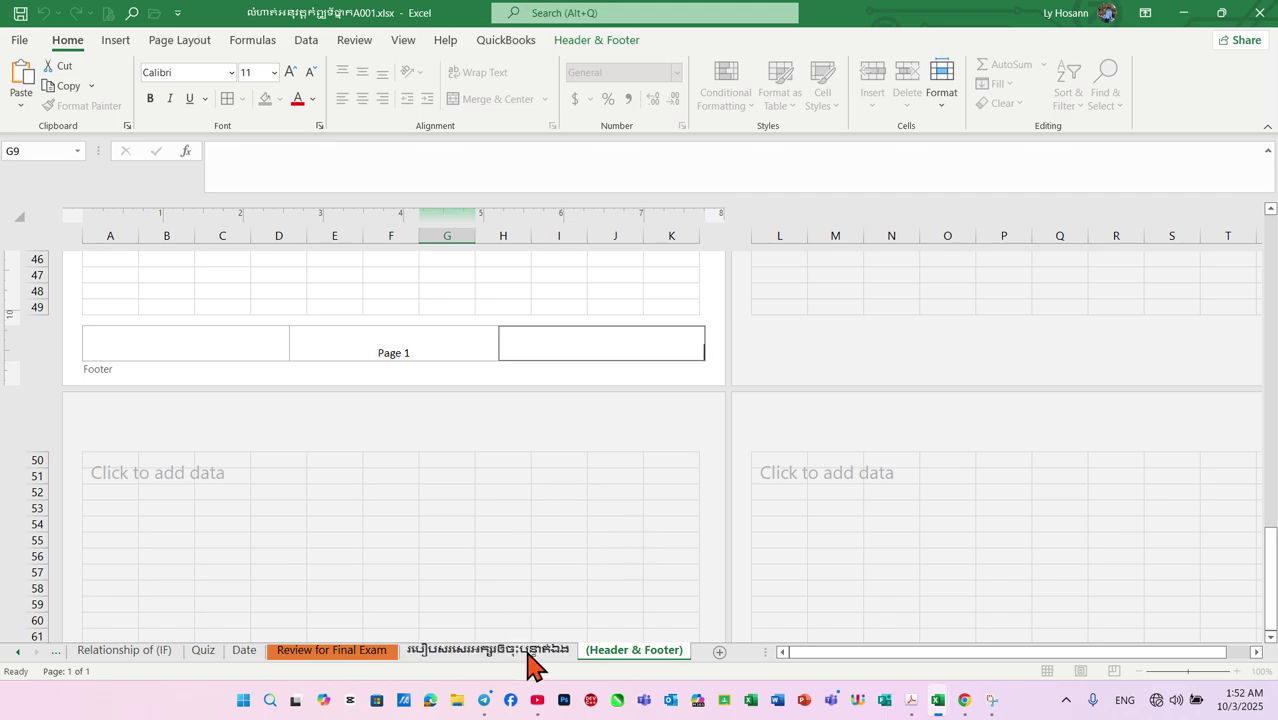
# Switch to the Review for Final Exam sheet
pyautogui.click(531, 652)
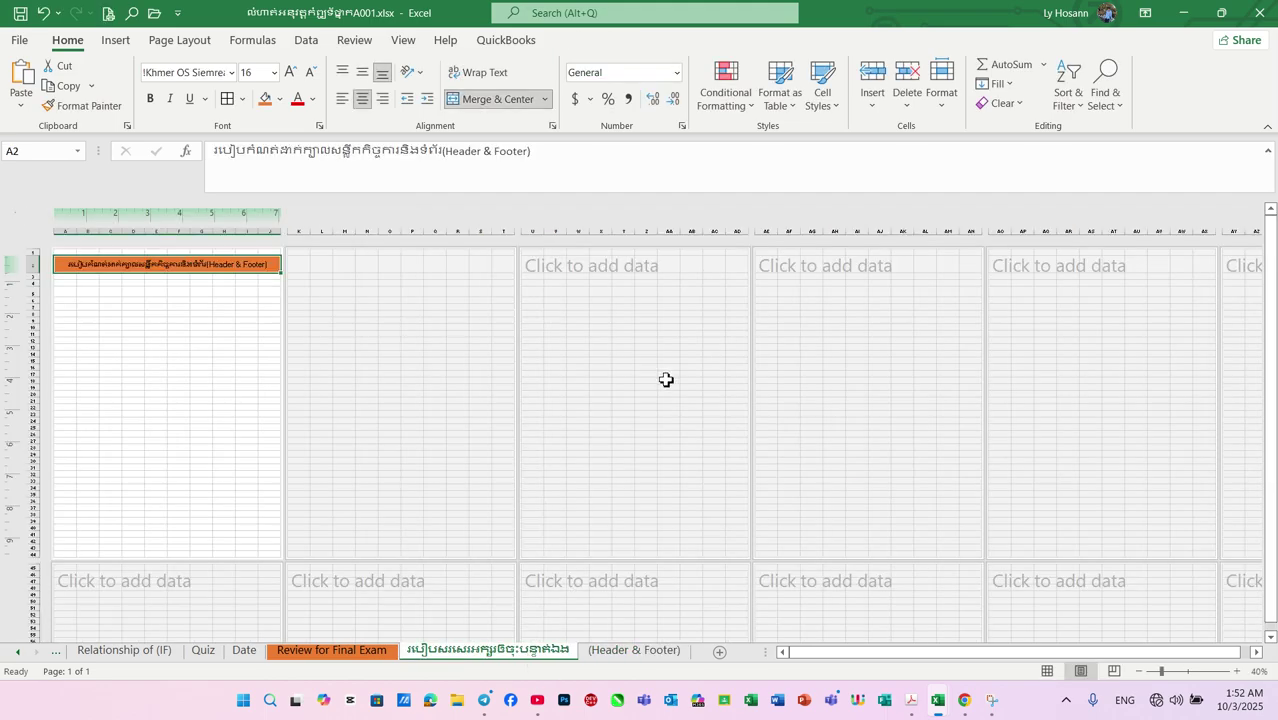
pyautogui.keyDown('ctrl'); pyautogui.scroll(-1, 600, 390); pyautogui.keyUp('ctrl')
pyautogui.keyDown('ctrl'); pyautogui.scroll(3, 542, 402); pyautogui.keyUp('ctrl')
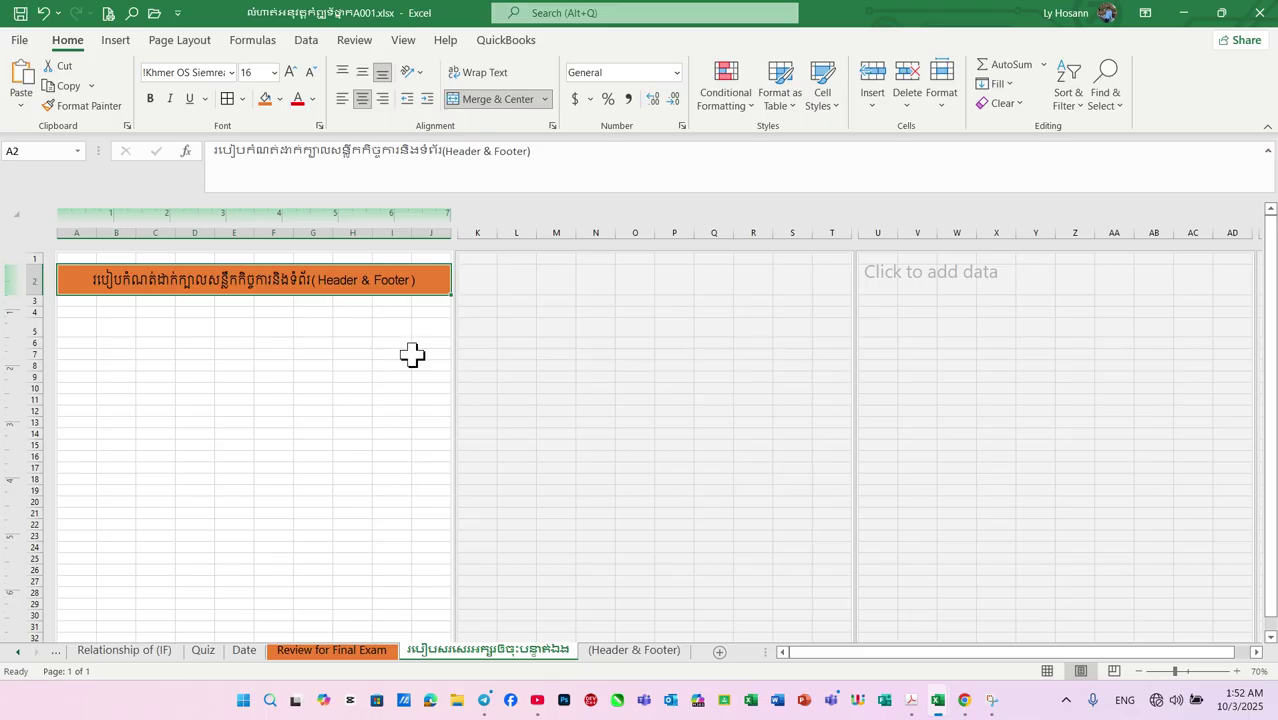
pyautogui.click(358, 660)
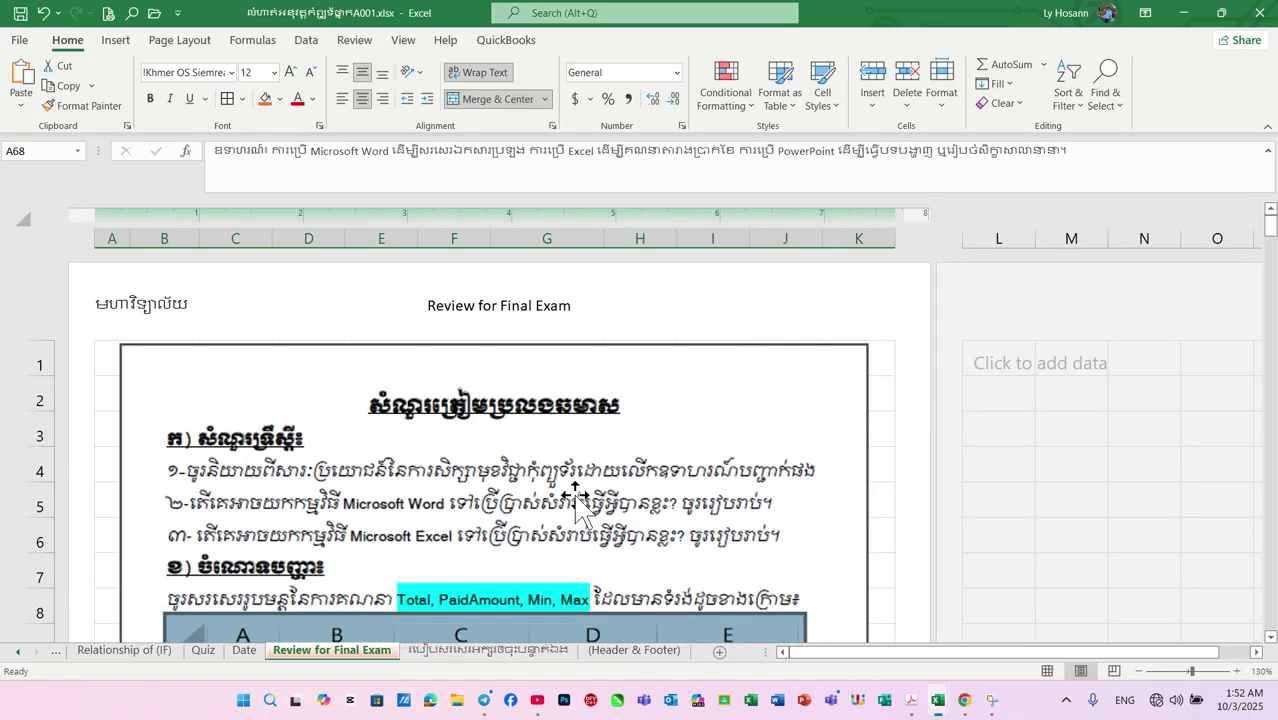
pyautogui.keyDown('ctrl'); pyautogui.scroll(-2, 573, 493); pyautogui.keyUp('ctrl')
# Delete the &[Tab] code from the centre header and the old left header text
pyautogui.click(403, 295)
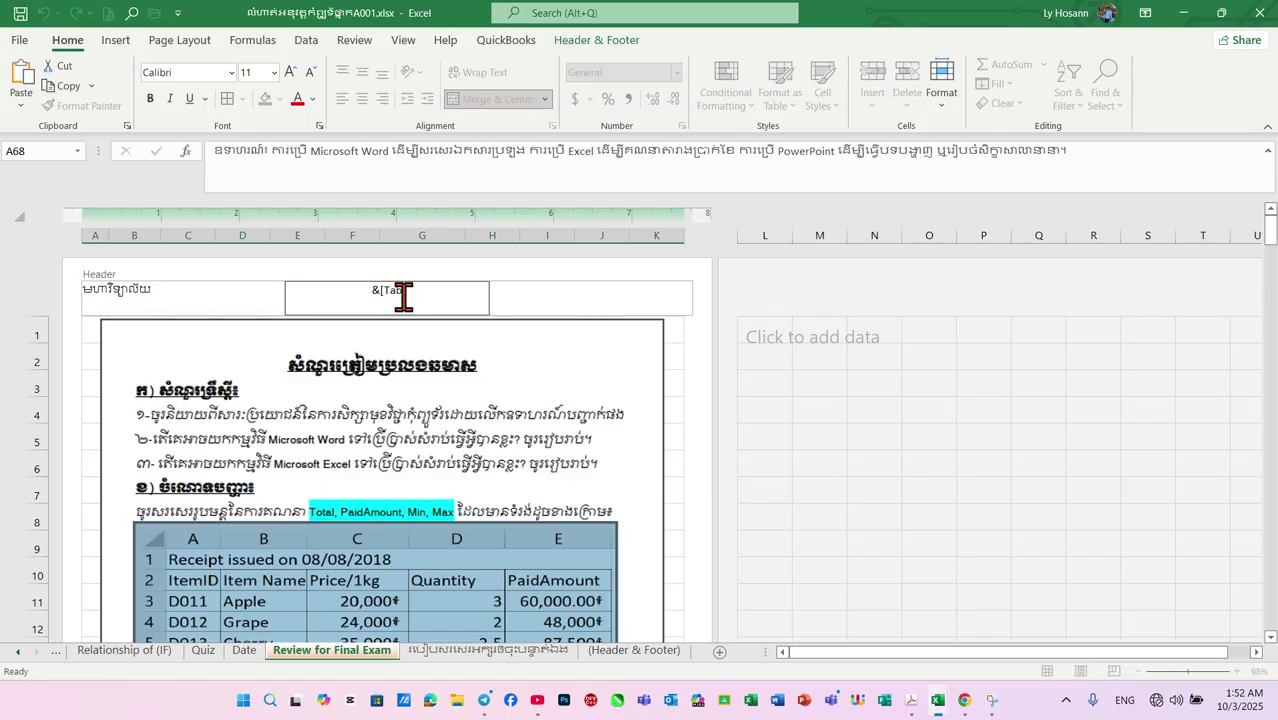
pyautogui.press('BackSpace')
pyautogui.press('BackSpace')
pyautogui.press('BackSpace')
pyautogui.press('BackSpace')
pyautogui.press('BackSpace')
pyautogui.press('BackSpace')
pyautogui.tripleClick(157, 294)
pyautogui.press('BackSpace')
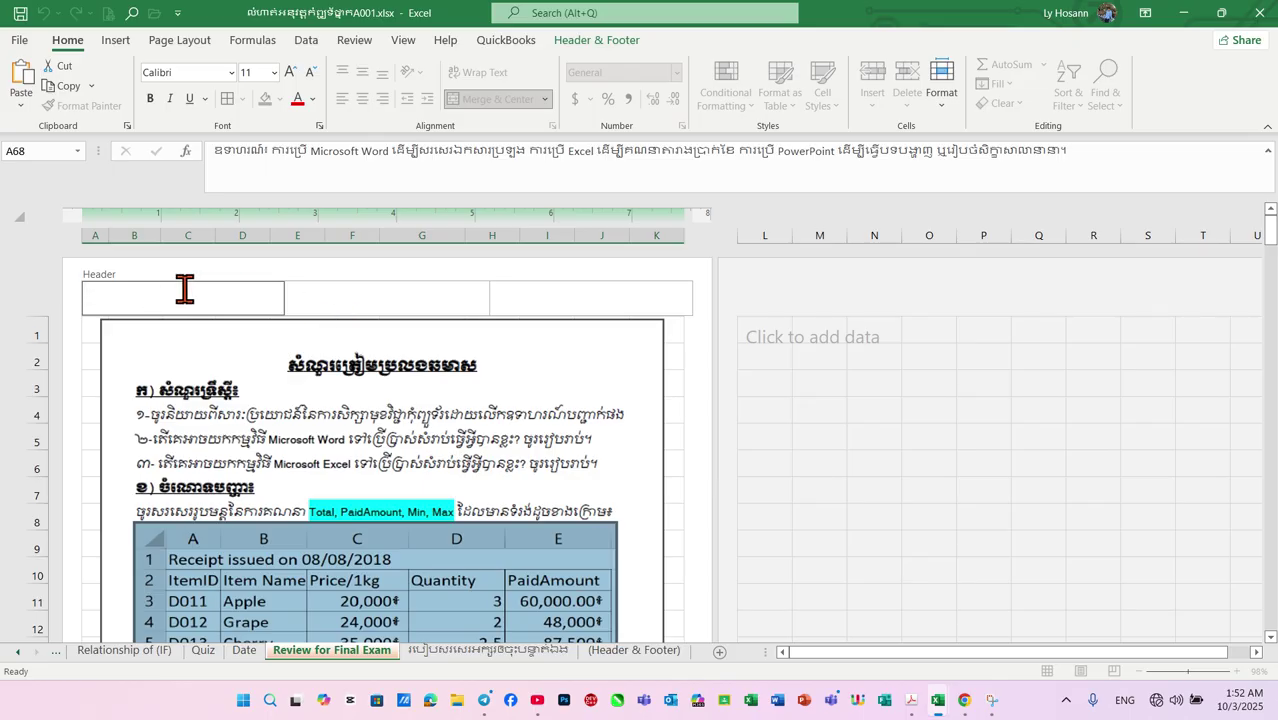
# Type 'មហាវិទ្យាល័យវិទ្យាសាស' in the left header and 'សកលវិទ្យាល័យភូមិន្ទភ្នំពេញ' in the centre header
pyautogui.write('m')
pyautogui.press('BackSpace')
pyautogui.hotkey('alt', 'shift')
pyautogui.write('មហាវិទ្យាល័យវិទ្យាសាស្ត្រ')
pyautogui.click(322, 293)
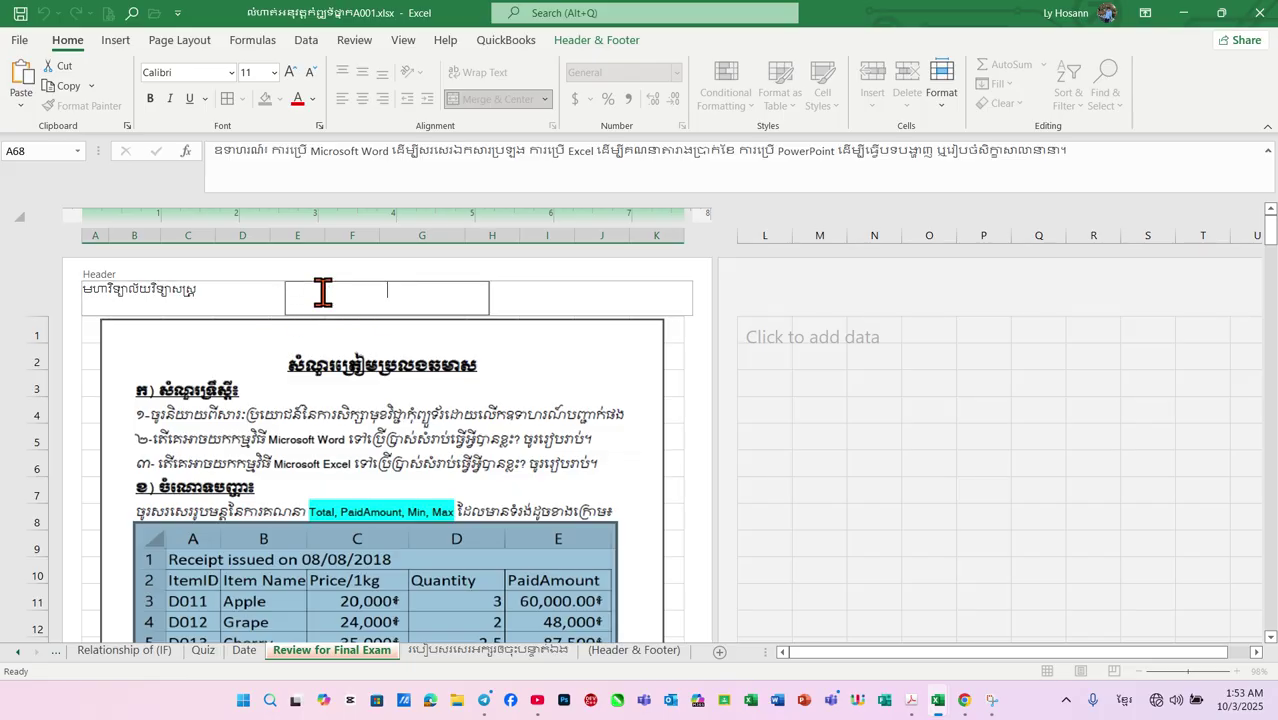
pyautogui.write('សកលវិទ្យាល័យភូមិន្ទភ្នំពេញ')
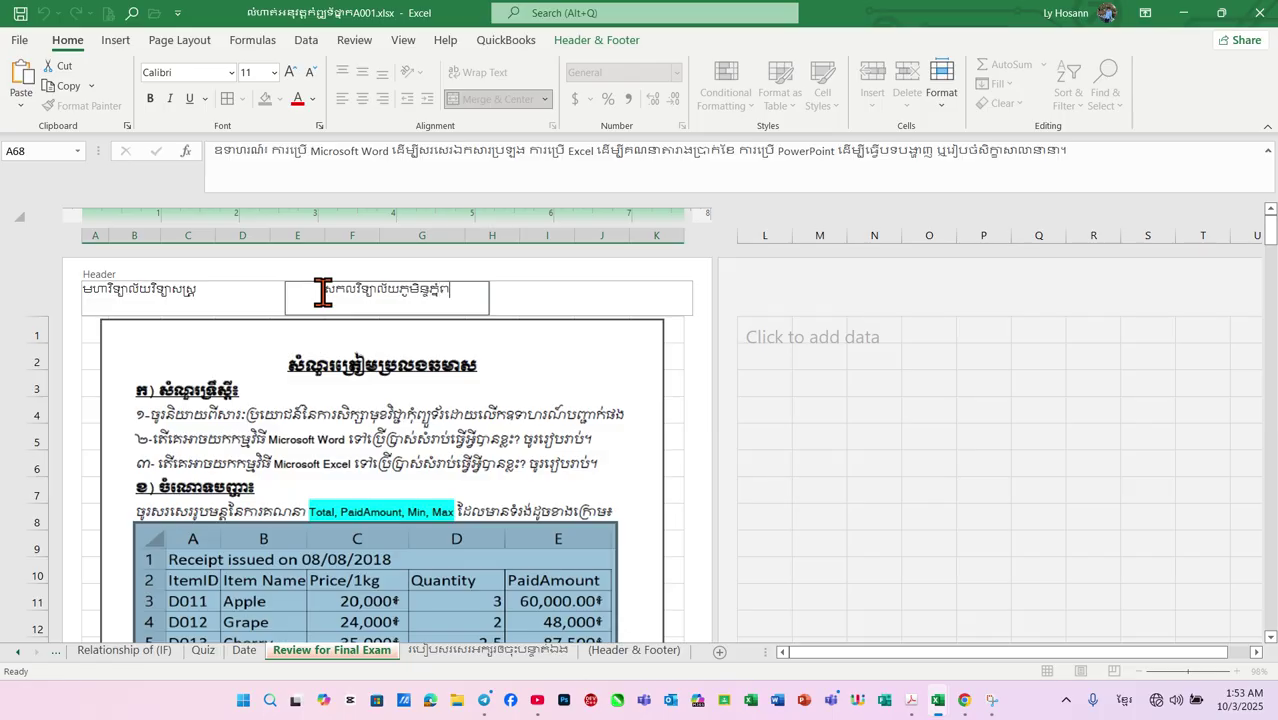
# Type 'របៀបរៀងនោយនិស្សិត ឈ្មោះ' ('prepared by student, name') in the right header section
pyautogui.click(549, 289)
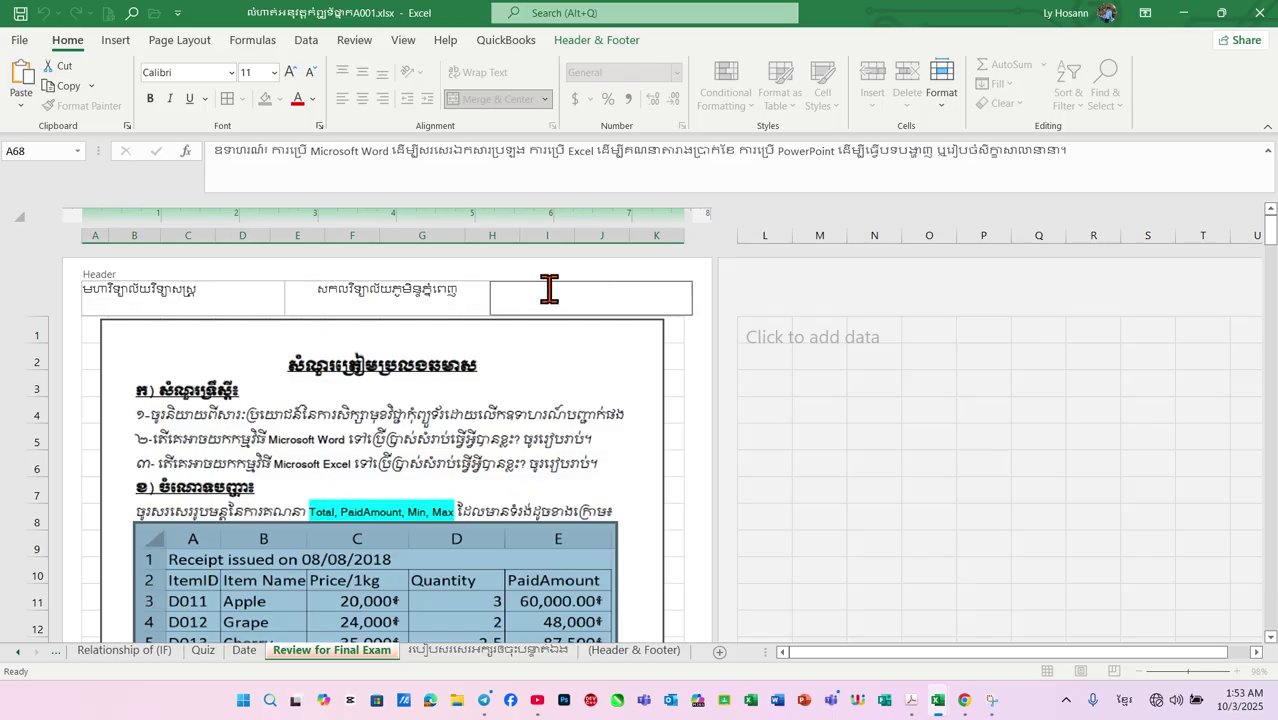
pyautogui.write('ល')
pyautogui.press('BackSpace')
pyautogui.write('នោ')
pyautogui.press('Num_Lock')
pyautogui.press('BackSpace')
pyautogui.press('BackSpace')
pyautogui.write('និ')
pyautogui.press('BackSpace')
pyautogui.press('BackSpace')
pyautogui.write('របៀបរៀងនោយនិស្សិត')
pyautogui.hotkey('alt', 'shift')
pyautogui.hotkey('alt', 'shift')
pyautogui.write('ឈ្មោះ')
pyautogui.hotkey('alt', 'shift')
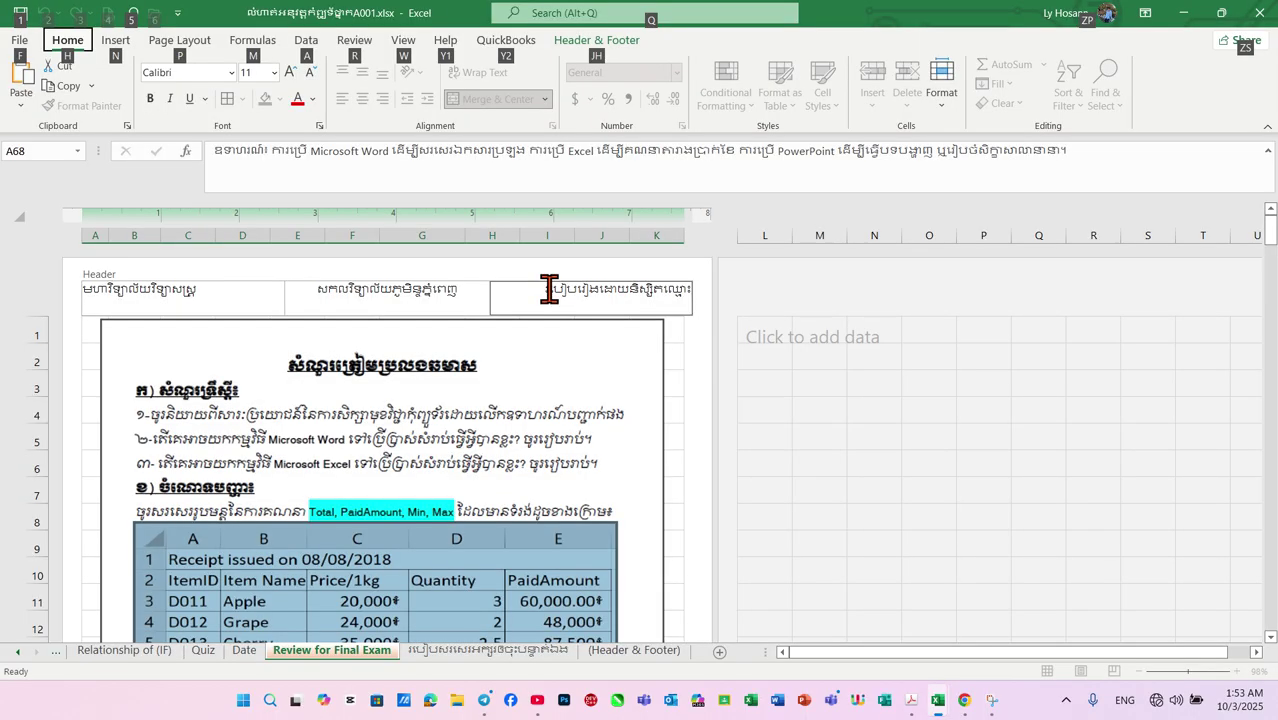
# Append the student's name in Khmer to the end of the right header text
pyautogui.click(550, 289)
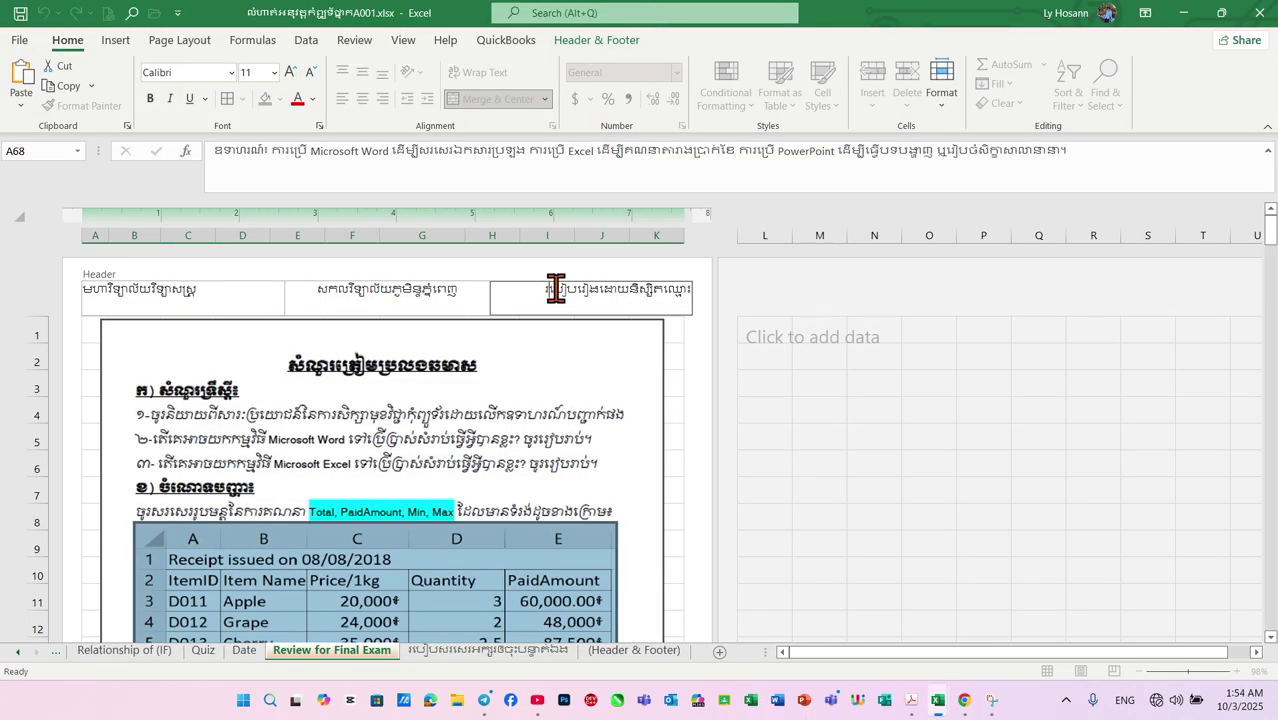
pyautogui.click(688, 289)
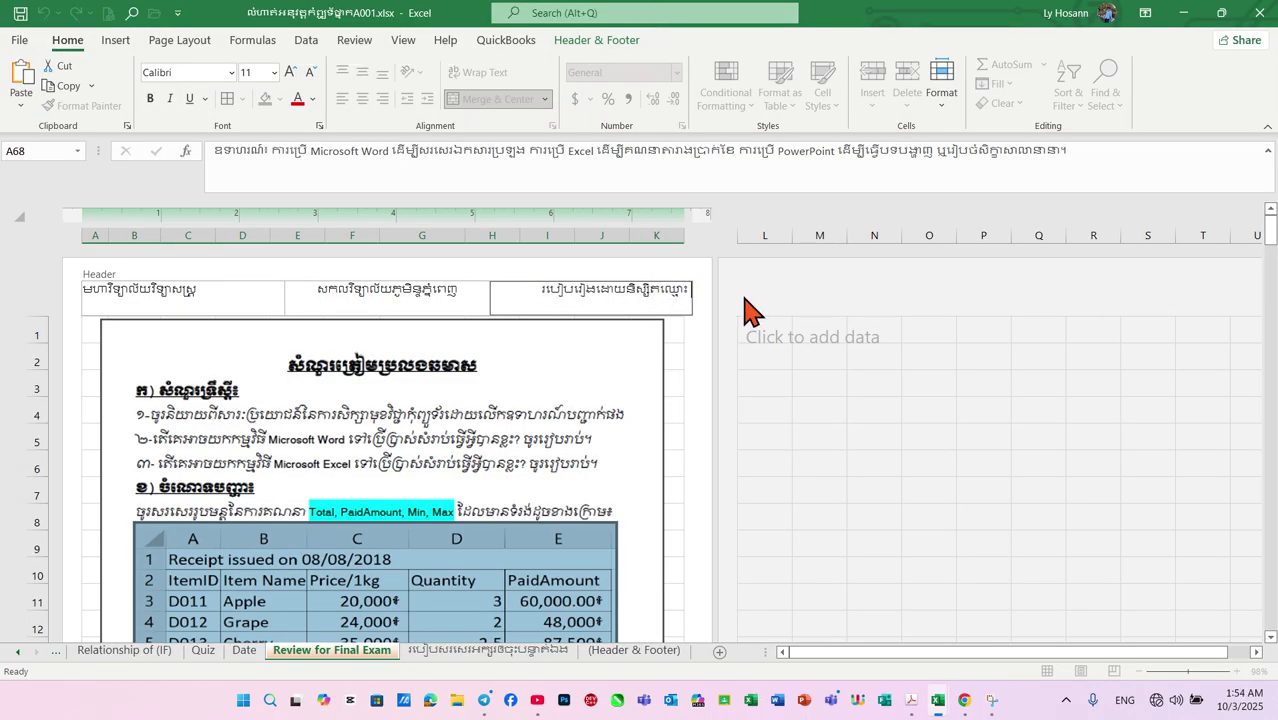
pyautogui.write(':ihu')
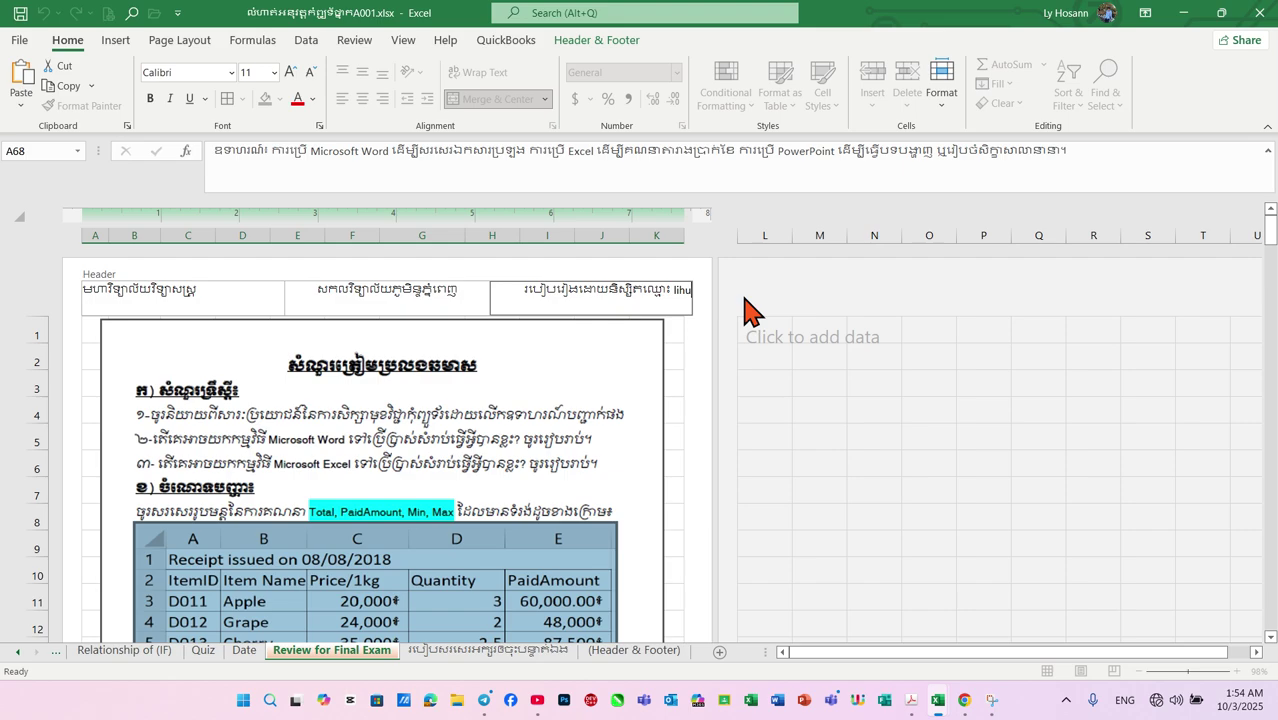
pyautogui.press('BackSpace')
pyautogui.press('BackSpace')
pyautogui.press('BackSpace')
pyautogui.press('BackSpace')
pyautogui.press('BackSpace')
pyautogui.hotkey('alt', 'shift')
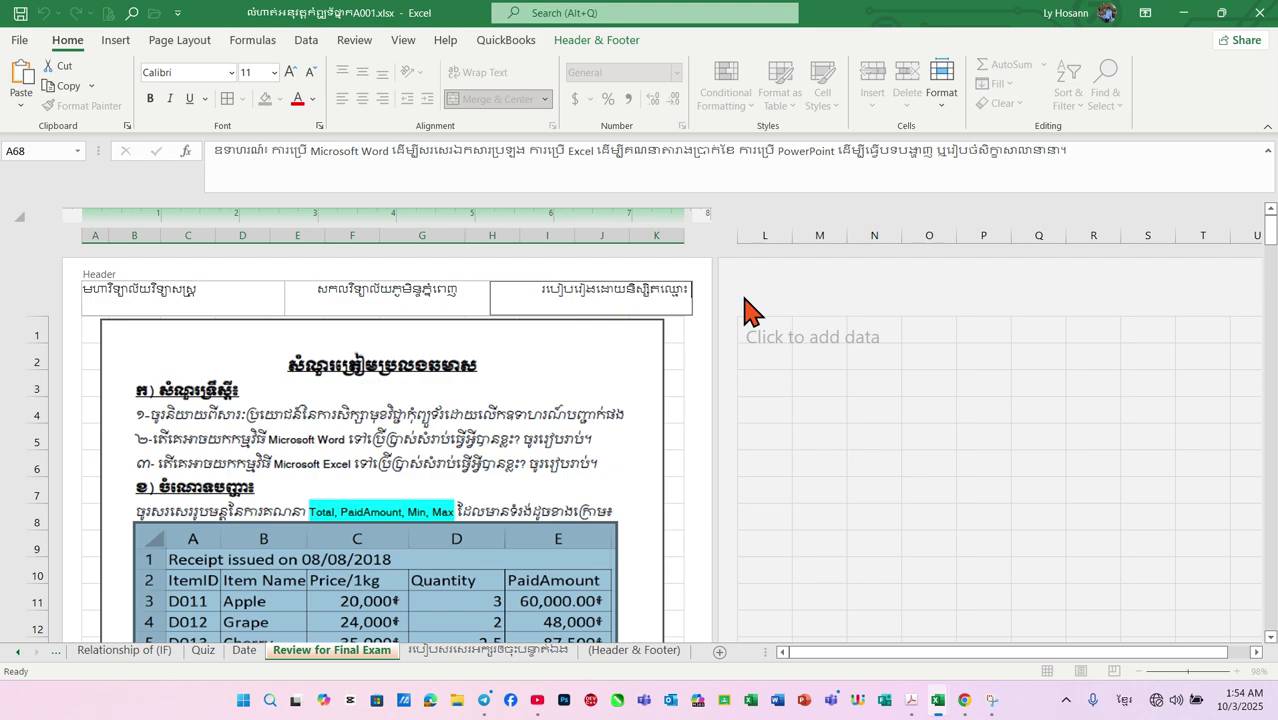
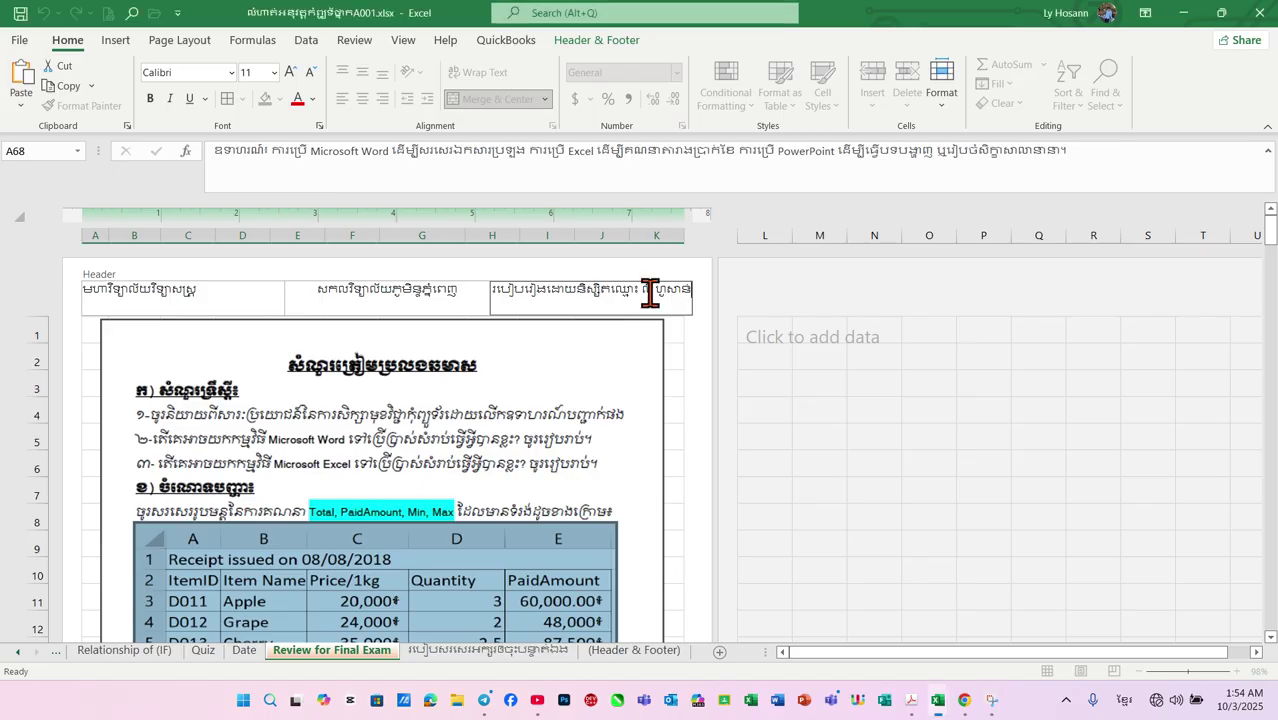
# Set the left header section's font to Khmer OS Moul
pyautogui.click(80, 288)
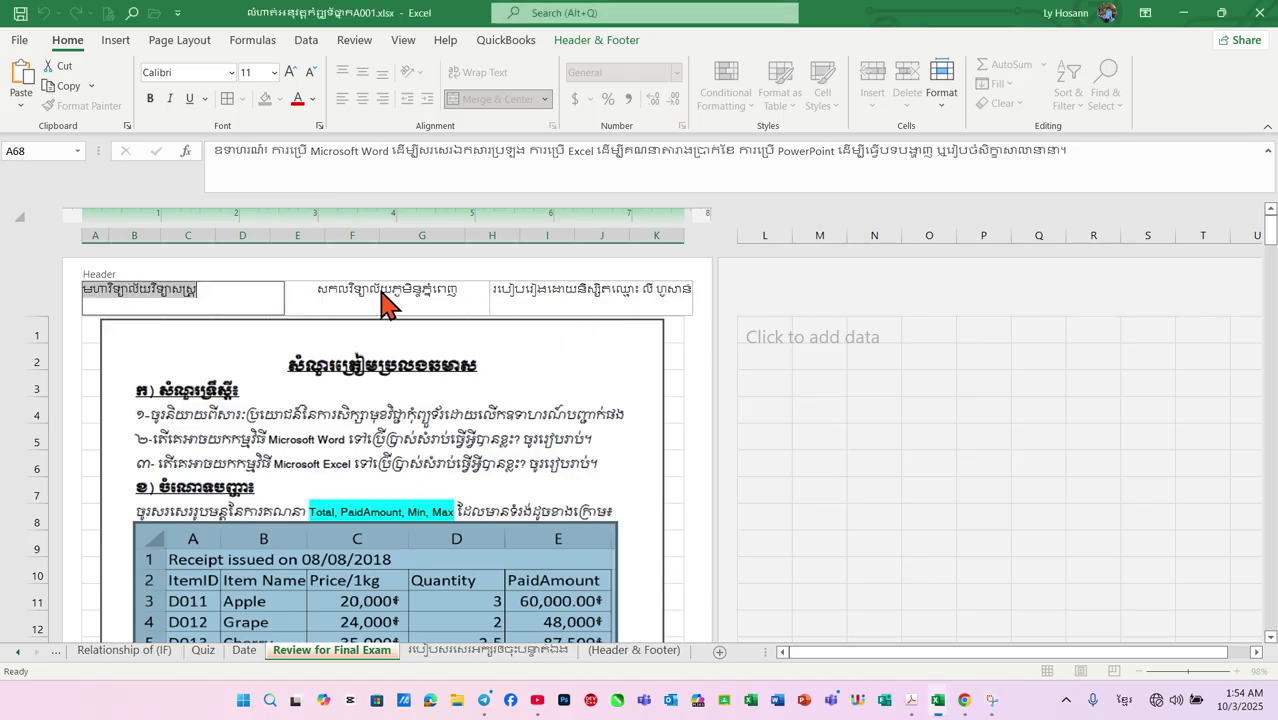
pyautogui.press('Escape')
pyautogui.click(205, 288)
pyautogui.click(230, 76)
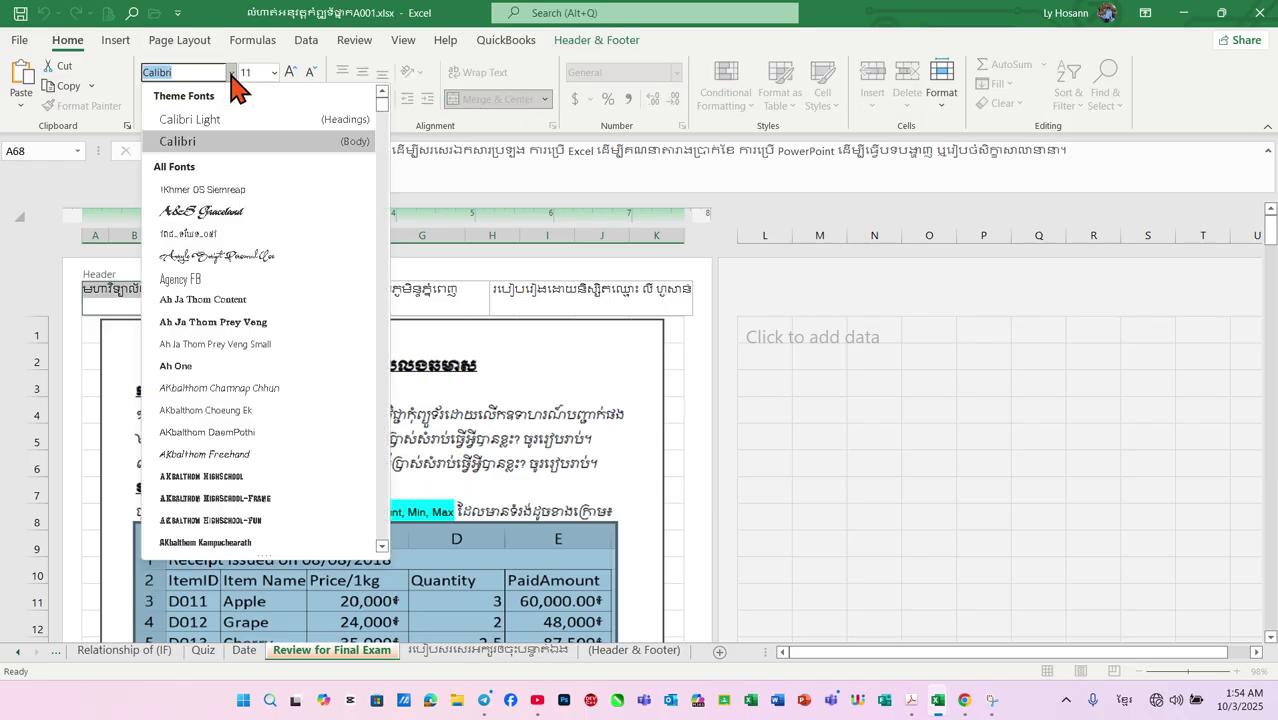
pyautogui.write('K')
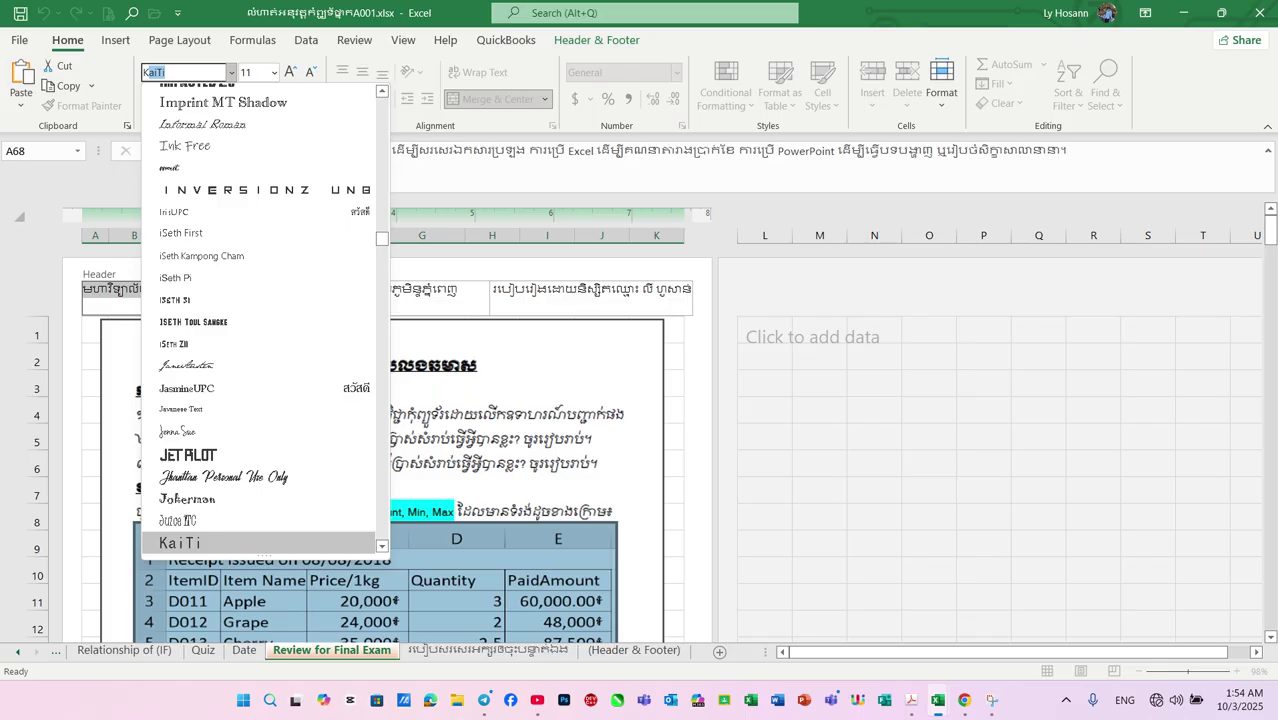
pyautogui.write('hmer')
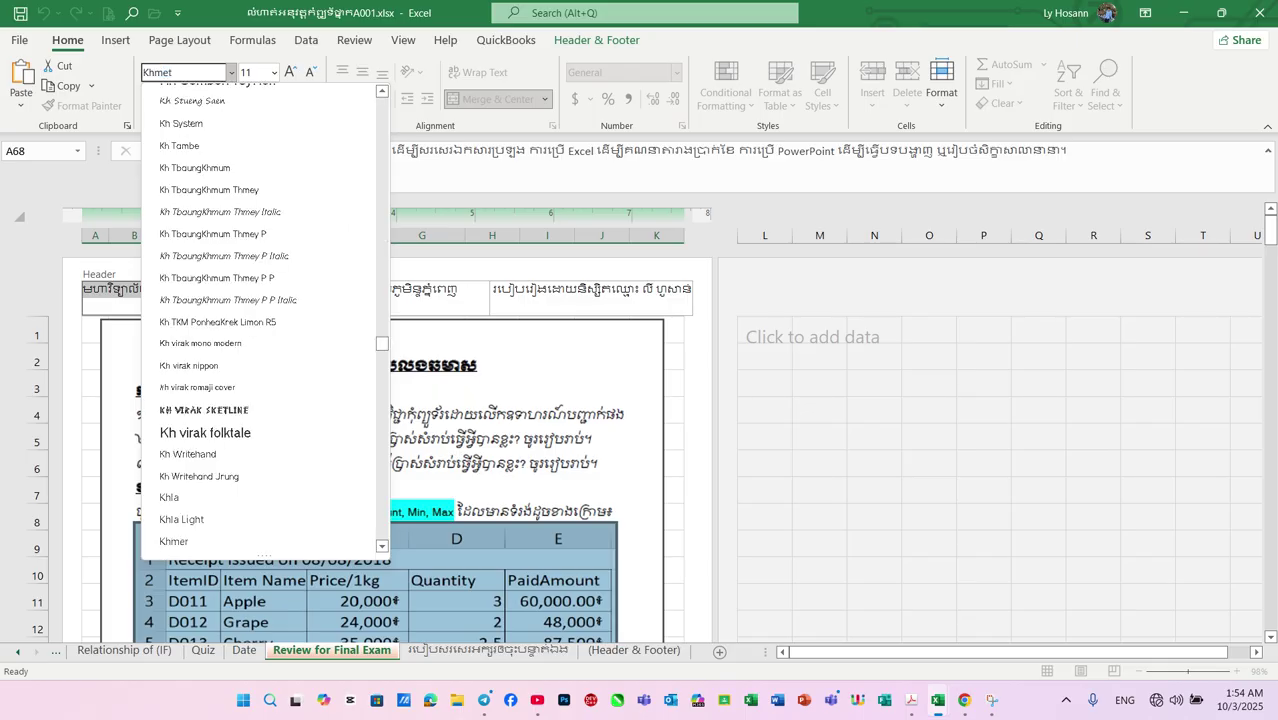
pyautogui.write(' OS ')
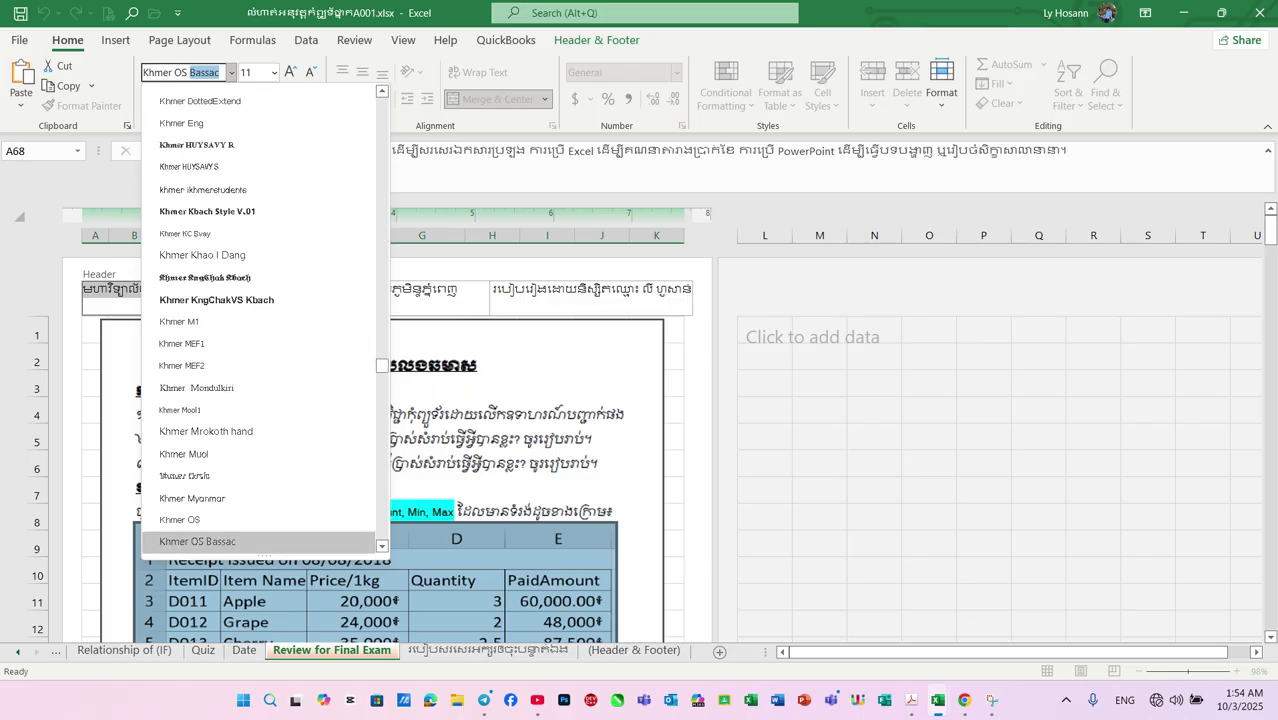
pyautogui.write('Moul')
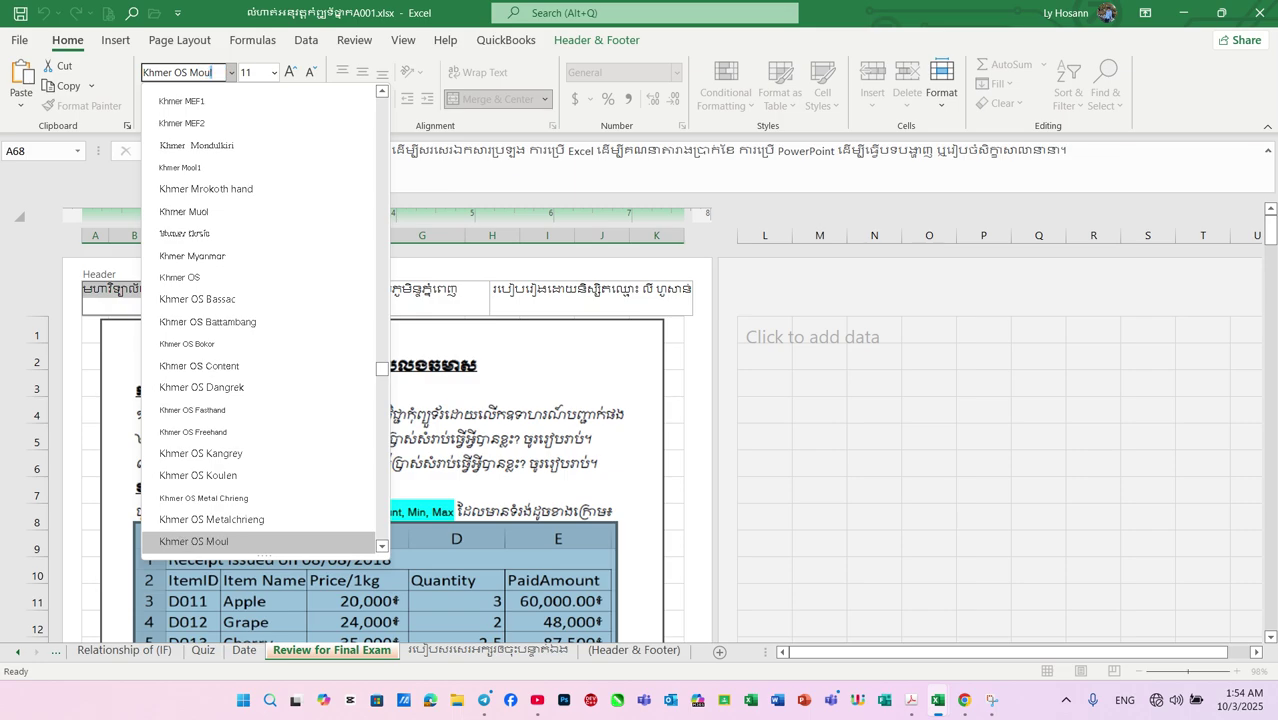
pyautogui.press('Return')
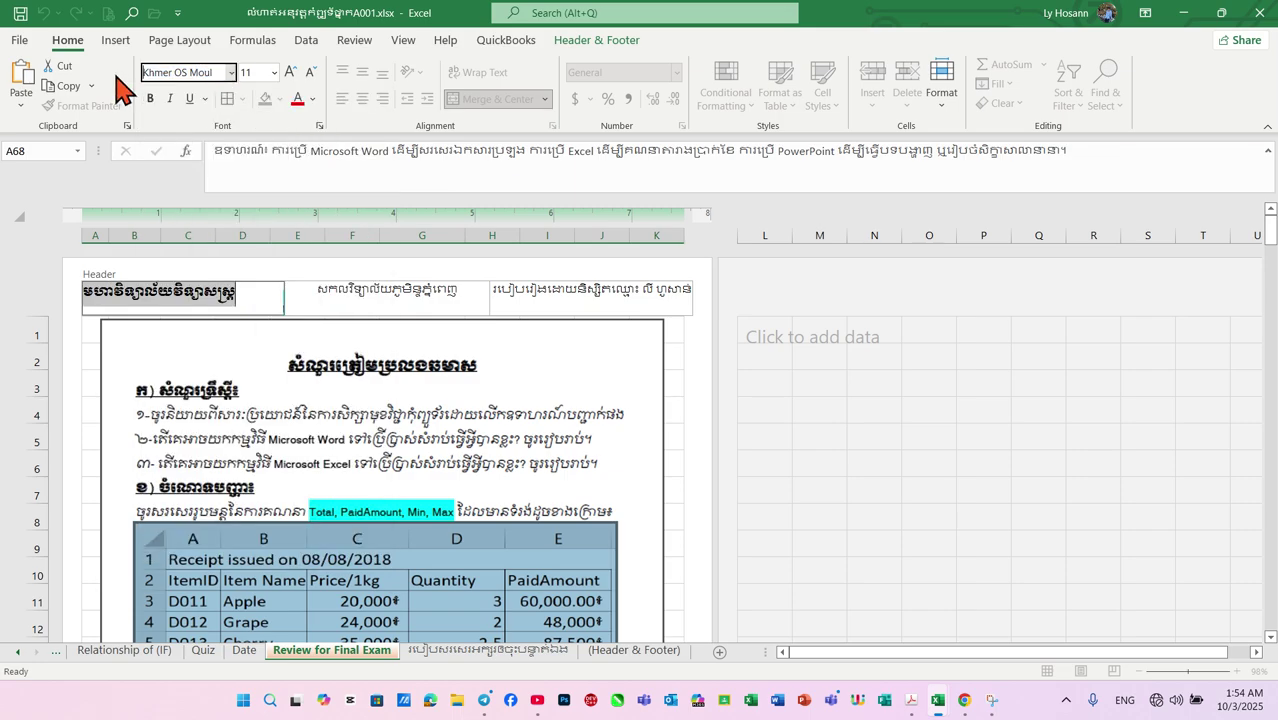
pyautogui.click(188, 68)
pyautogui.hotkey('ctrl', 'c')
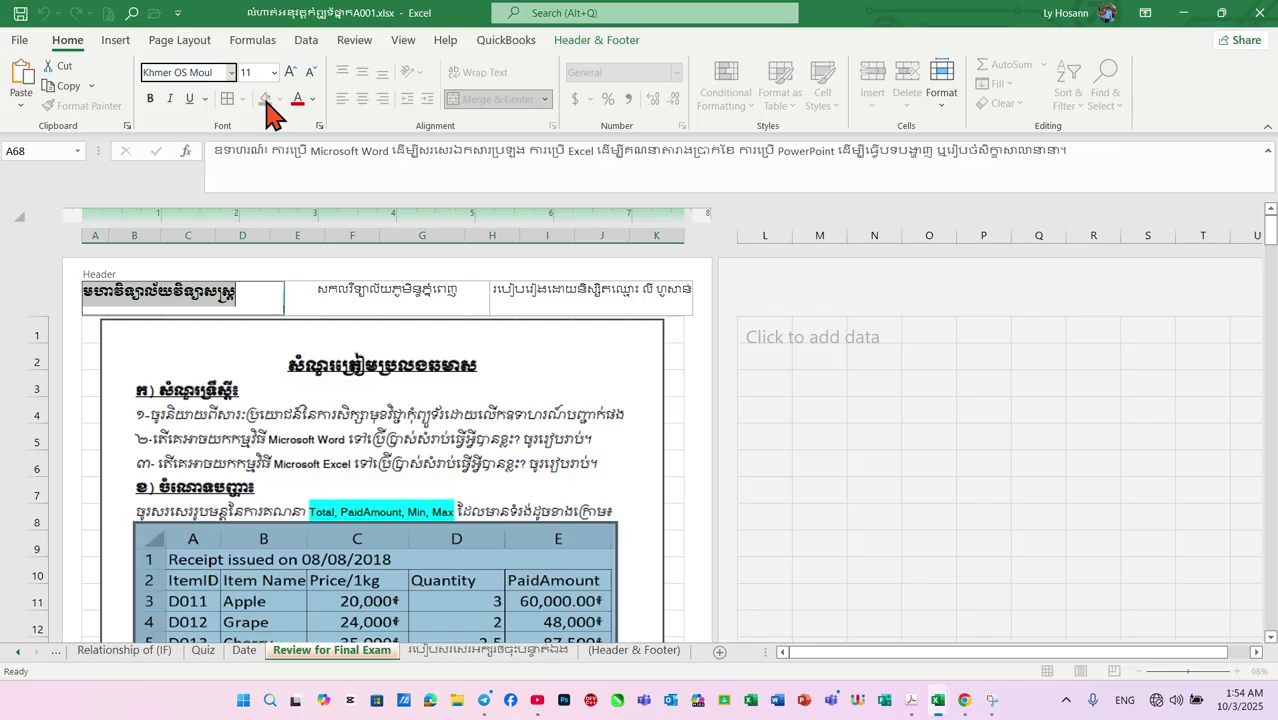
# Paste Khmer OS Moul as the font for the centre and right header sections
pyautogui.click(357, 300)
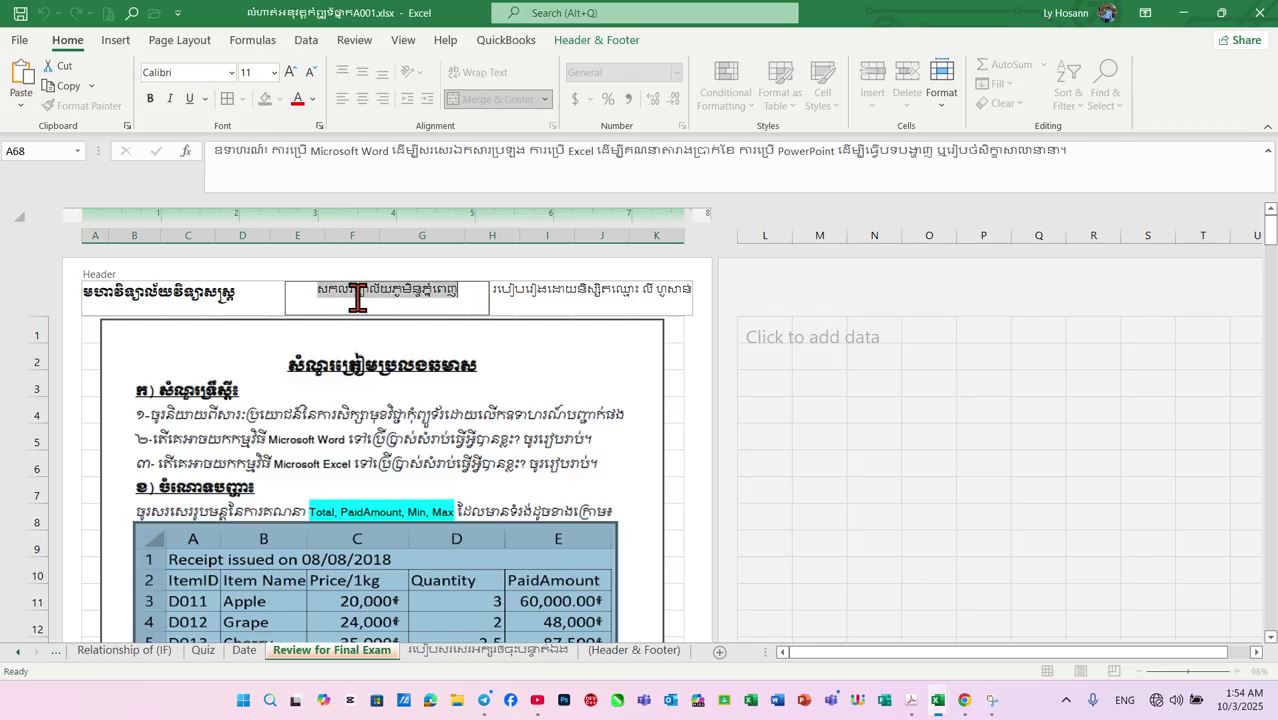
pyautogui.click(172, 69)
pyautogui.hotkey('ctrl', 'v')
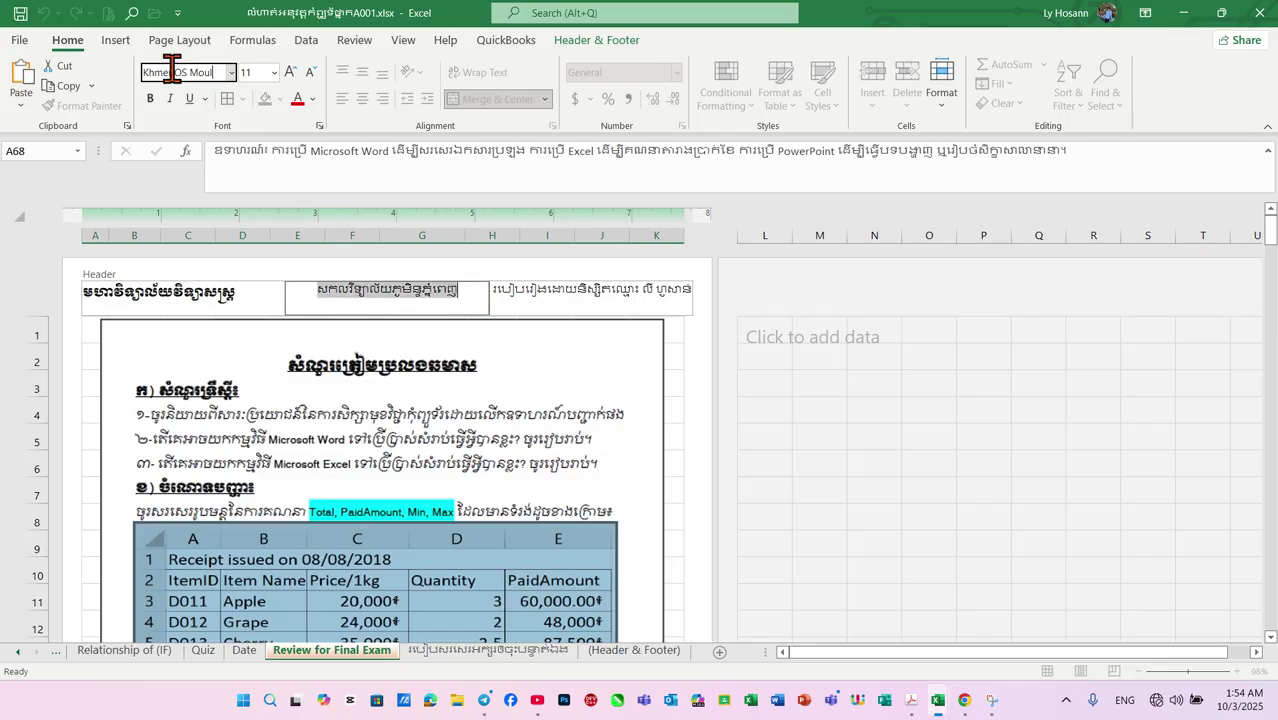
pyautogui.press('Return')
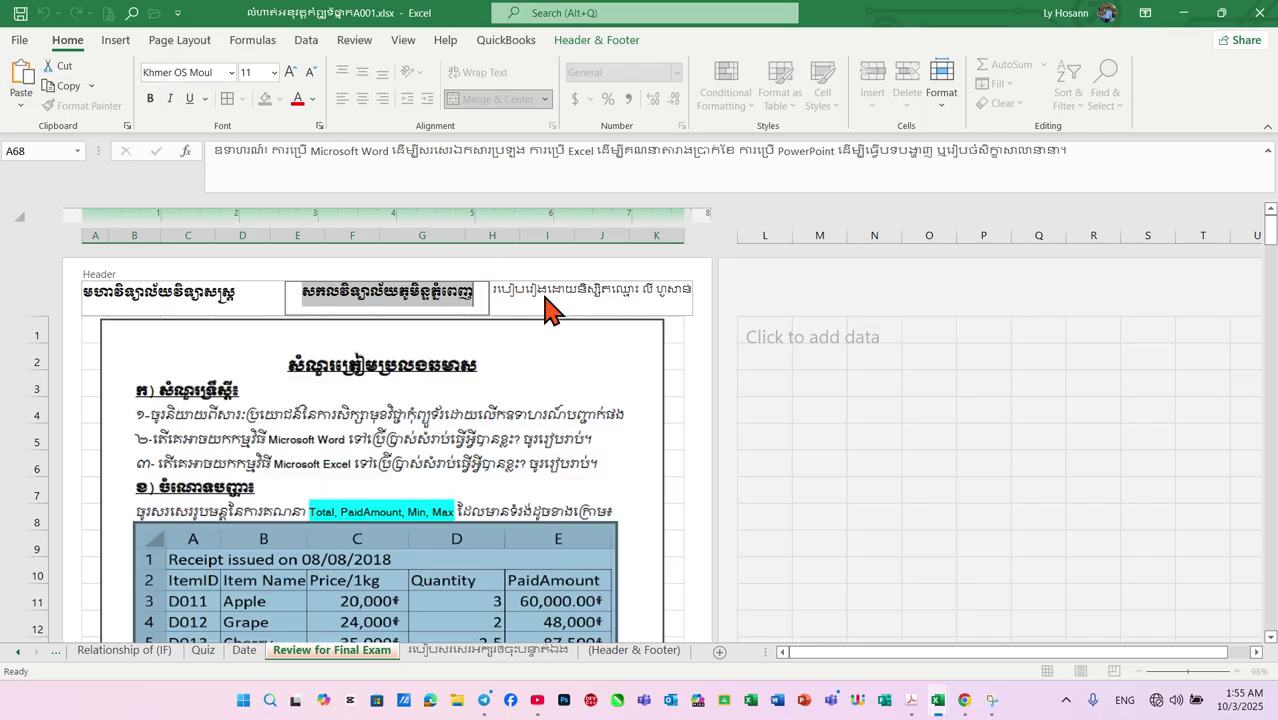
pyautogui.click(550, 298)
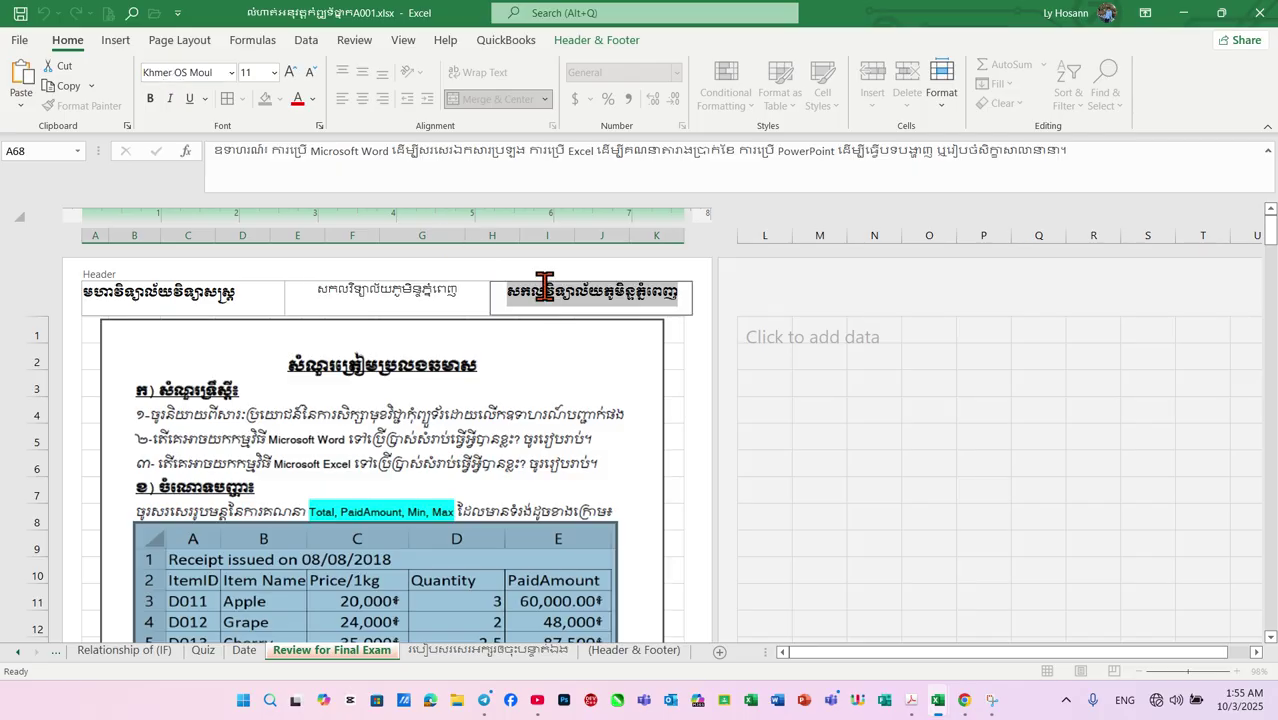
pyautogui.click(192, 72)
pyautogui.hotkey('ctrl', 'v')
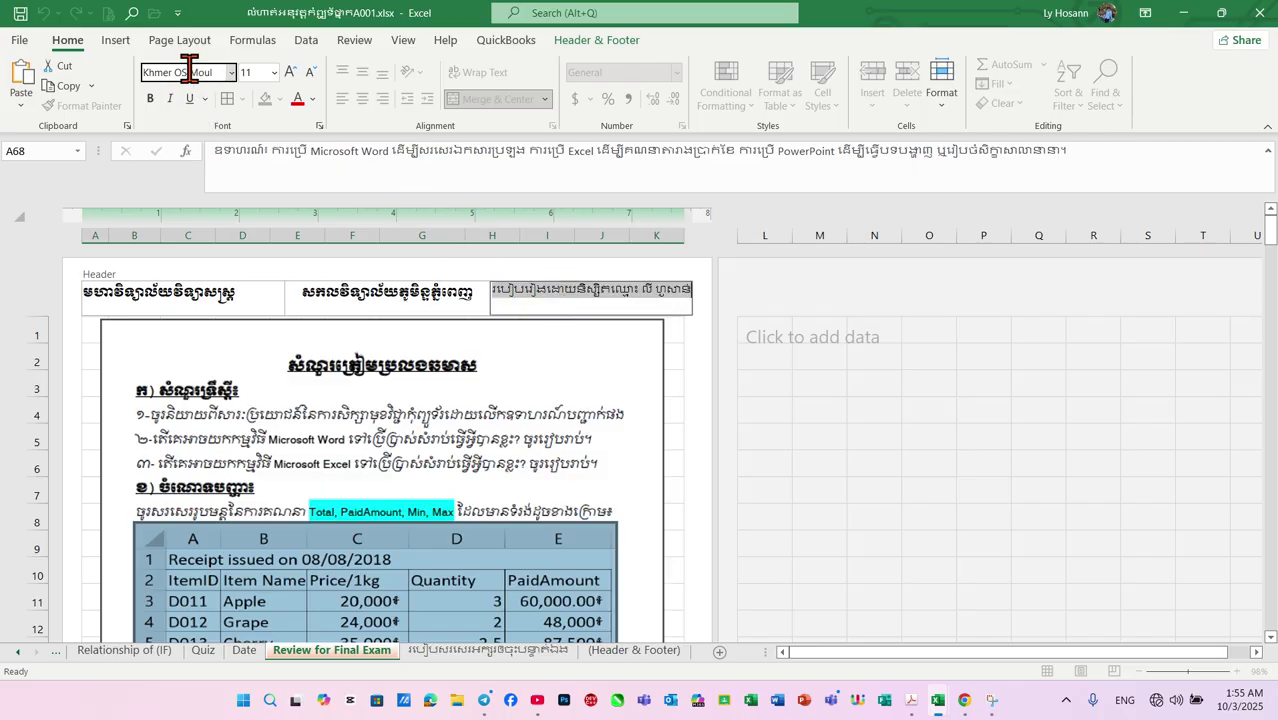
pyautogui.press('Return')
# Shrink the right header text to size 9 so it fits
pyautogui.click(635, 385)
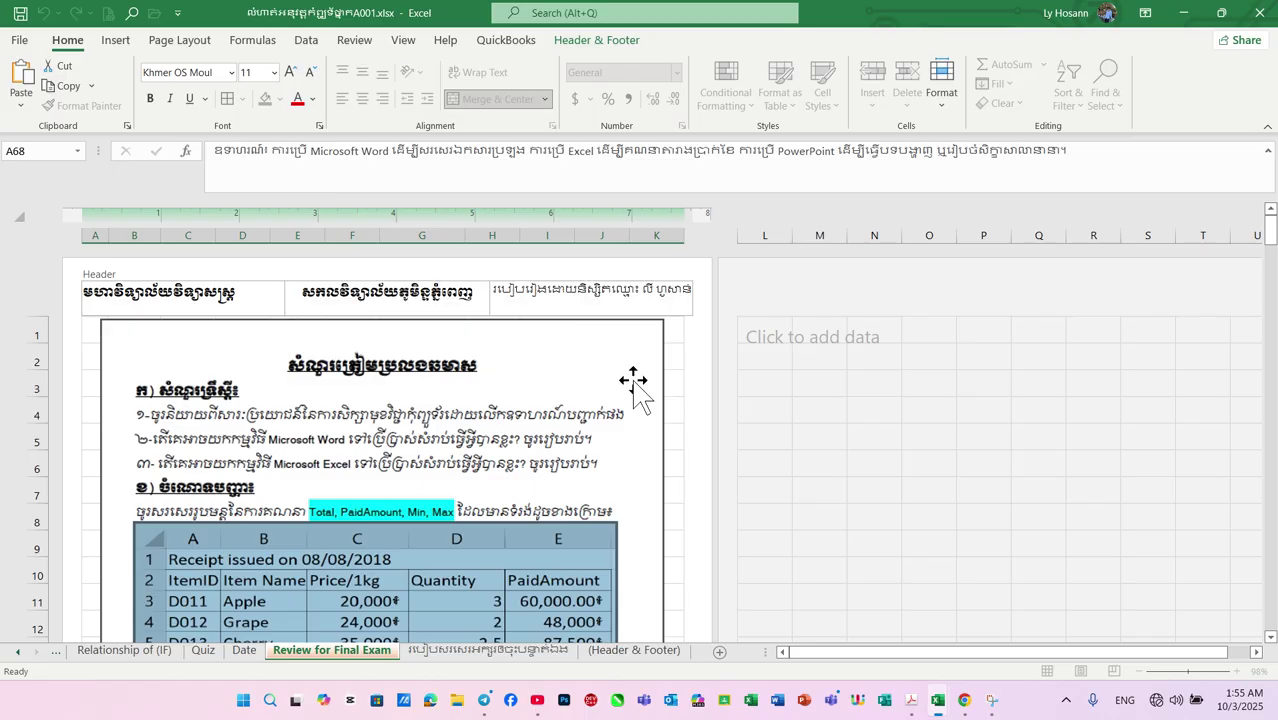
pyautogui.click(650, 305)
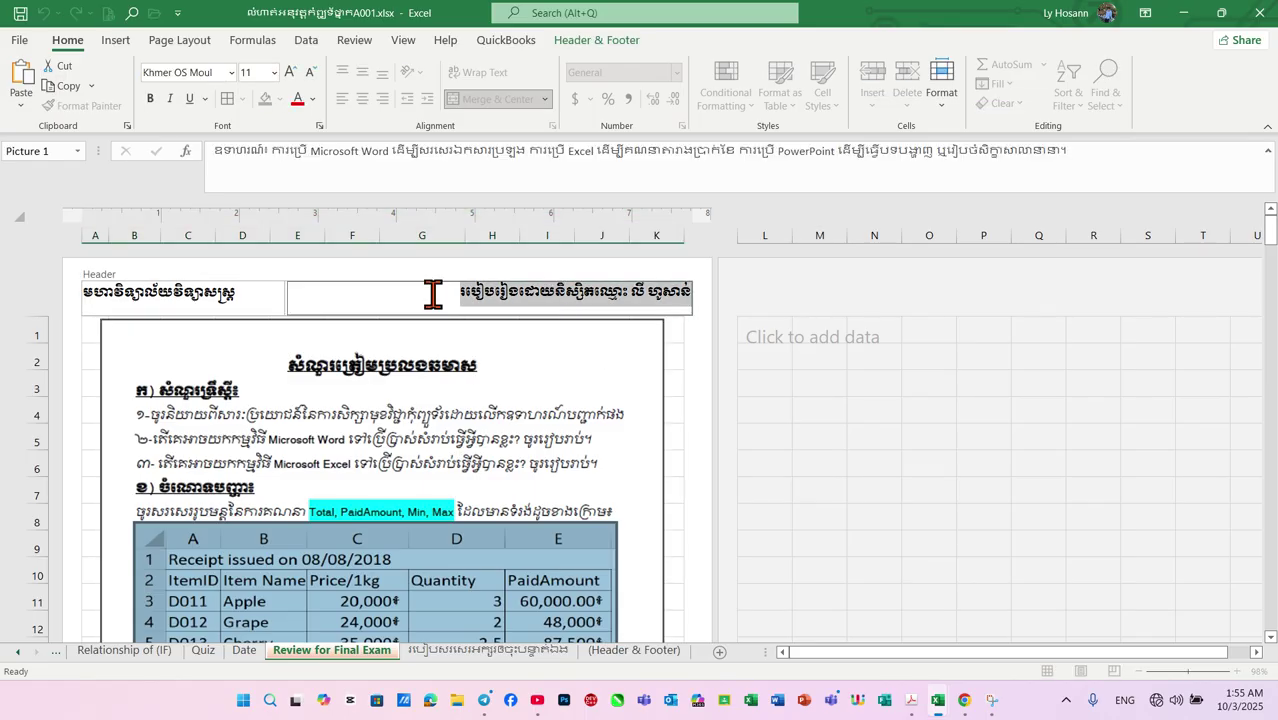
pyautogui.click(309, 72)
pyautogui.click(309, 72)
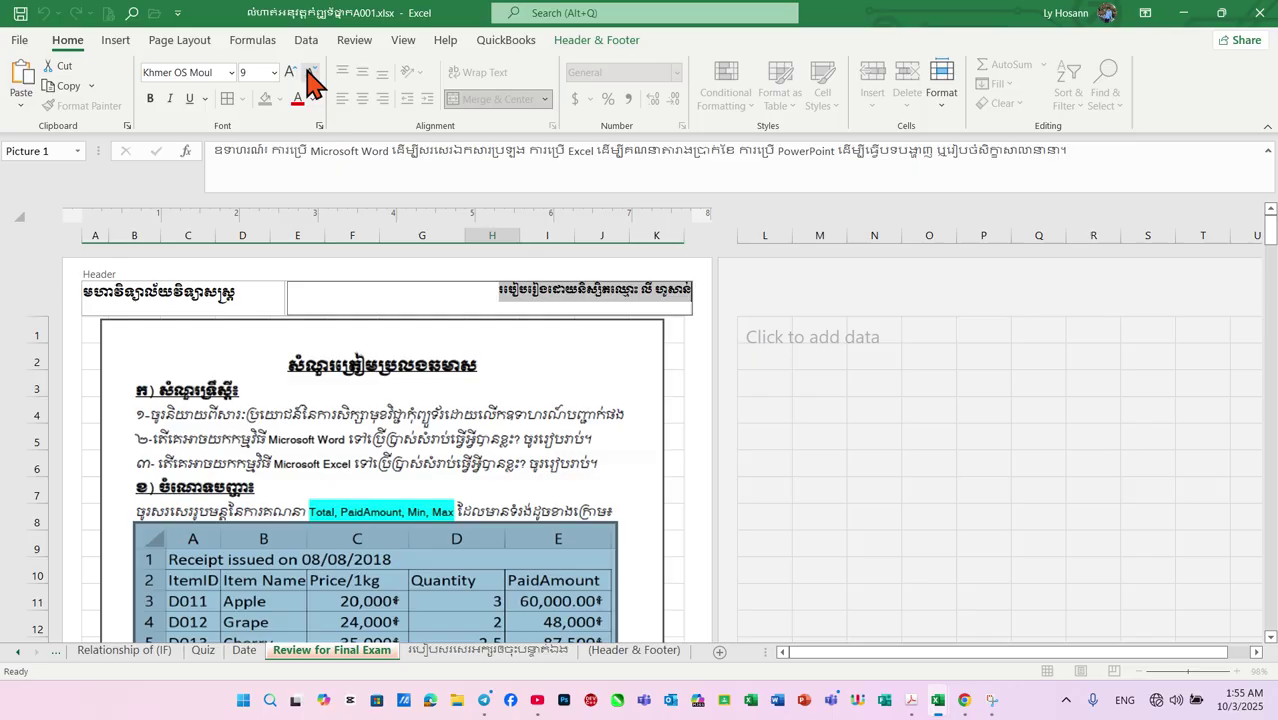
pyautogui.click(425, 297)
pyautogui.click(640, 363)
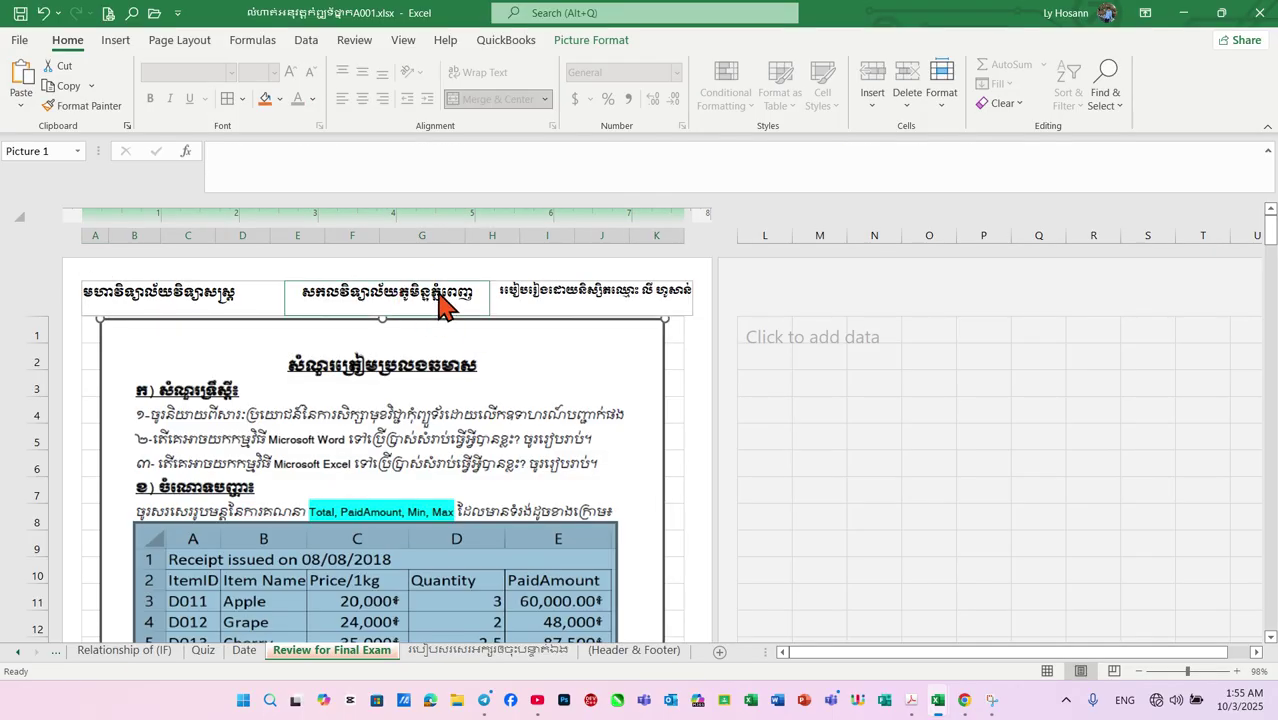
pyautogui.click(652, 288)
# Colour the student's name in the right header red and the centre university name orange
pyautogui.moveTo(648, 288); pyautogui.dragTo(708, 288)
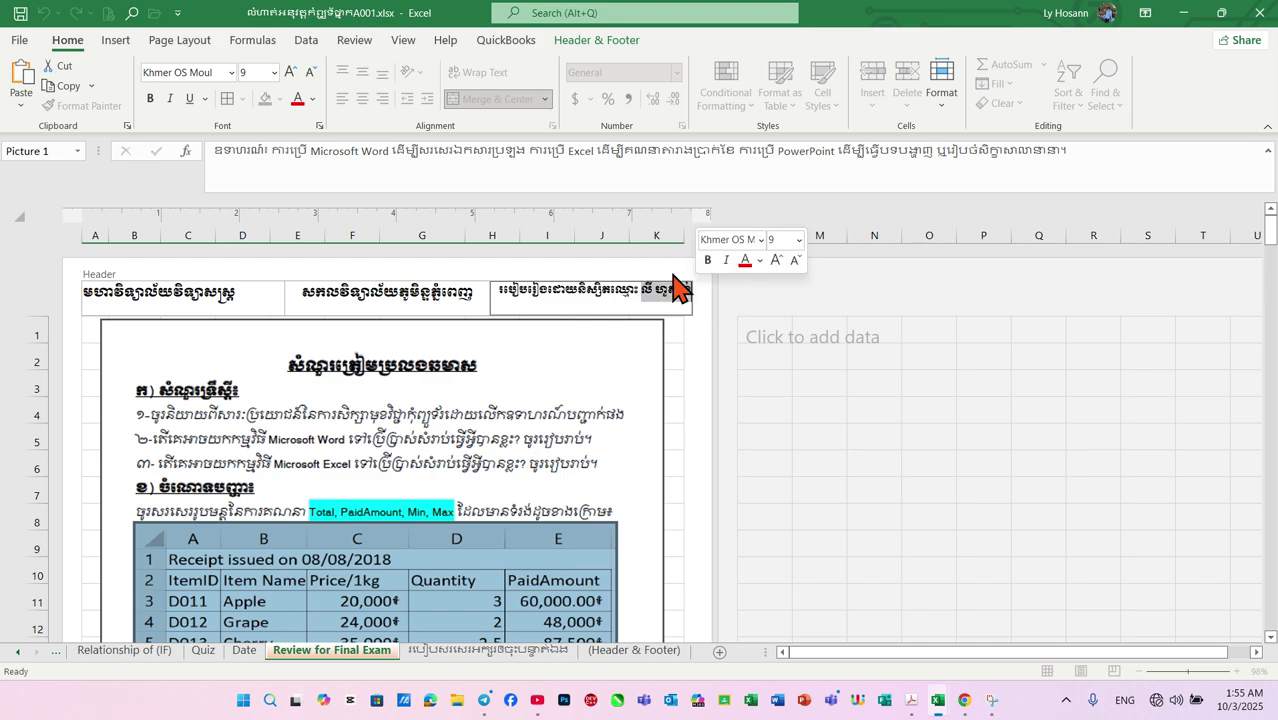
pyautogui.click(299, 100)
pyautogui.click(399, 303)
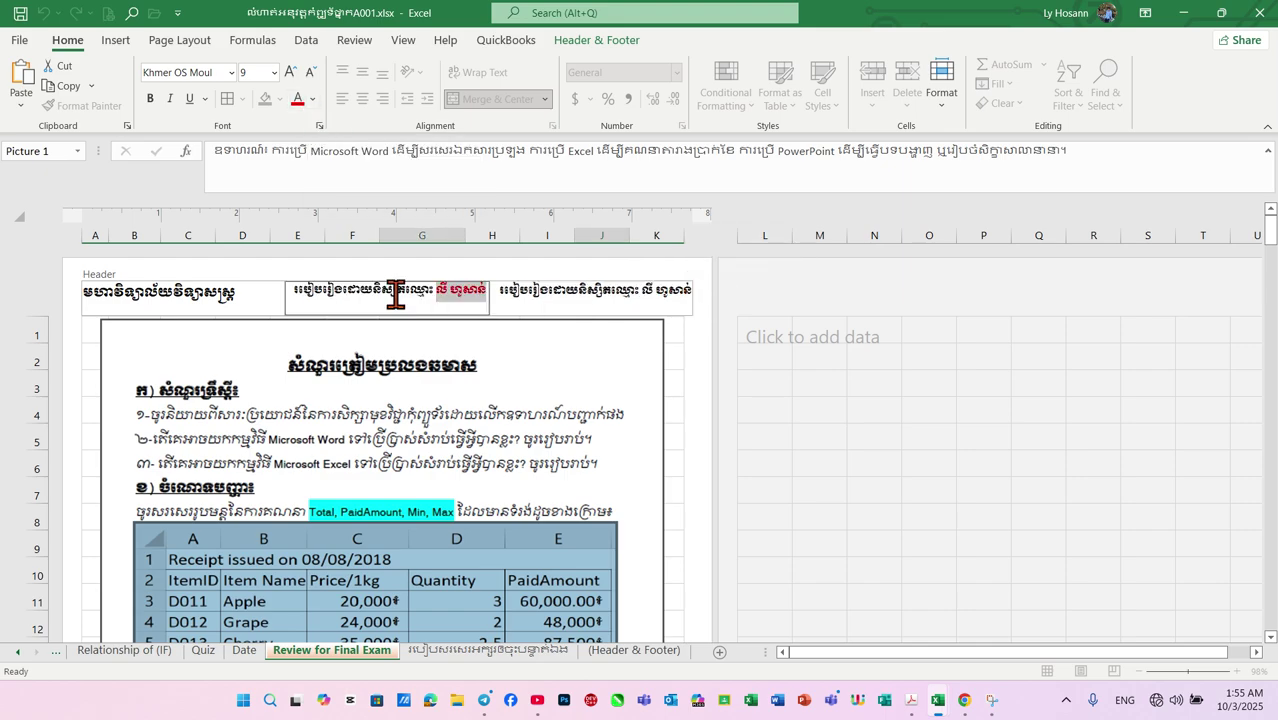
pyautogui.doubleClick(399, 303)
pyautogui.click(313, 103)
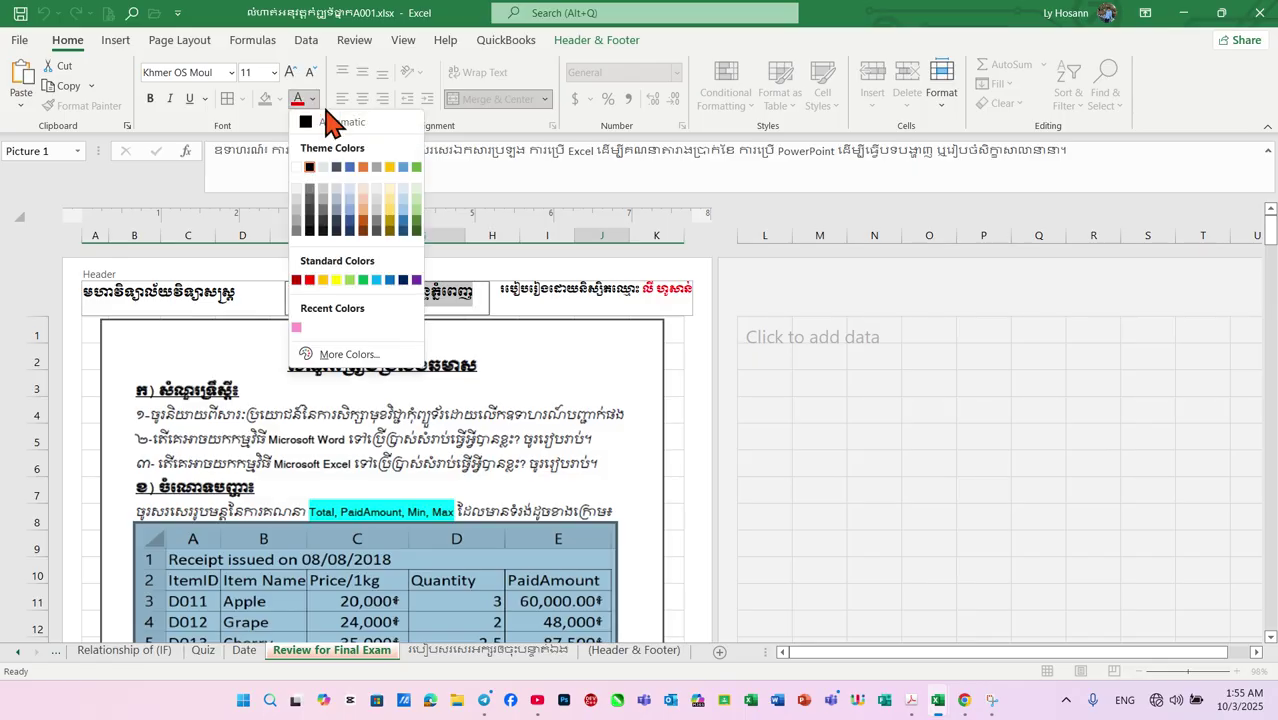
pyautogui.click(365, 168)
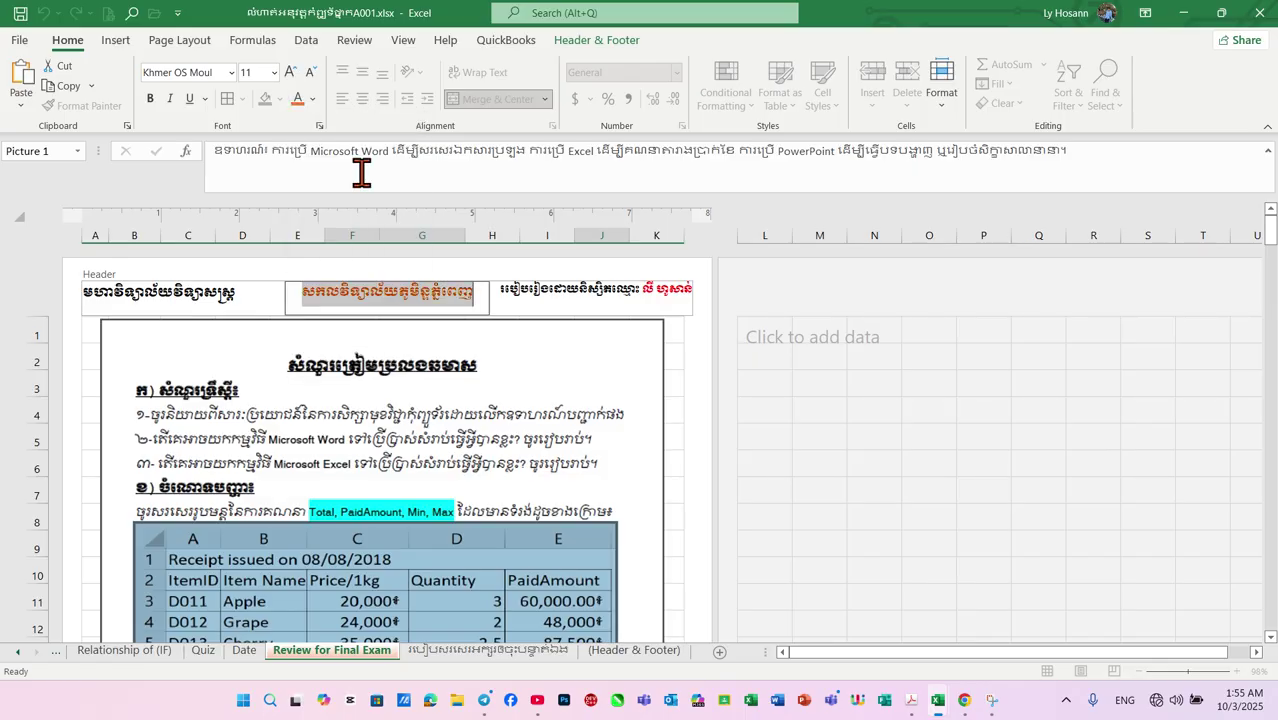
# Colour the faculty name in the left header blue and finish header editing
pyautogui.click(185, 290)
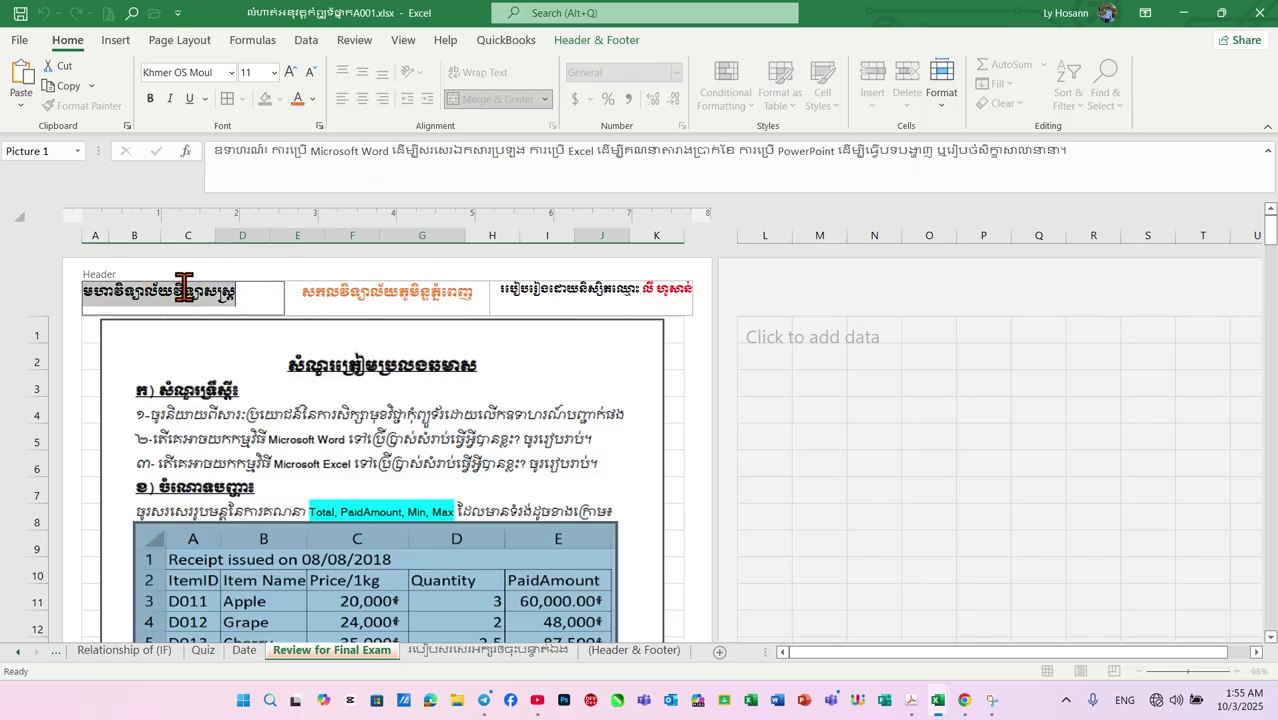
pyautogui.click(313, 99)
pyautogui.click(402, 167)
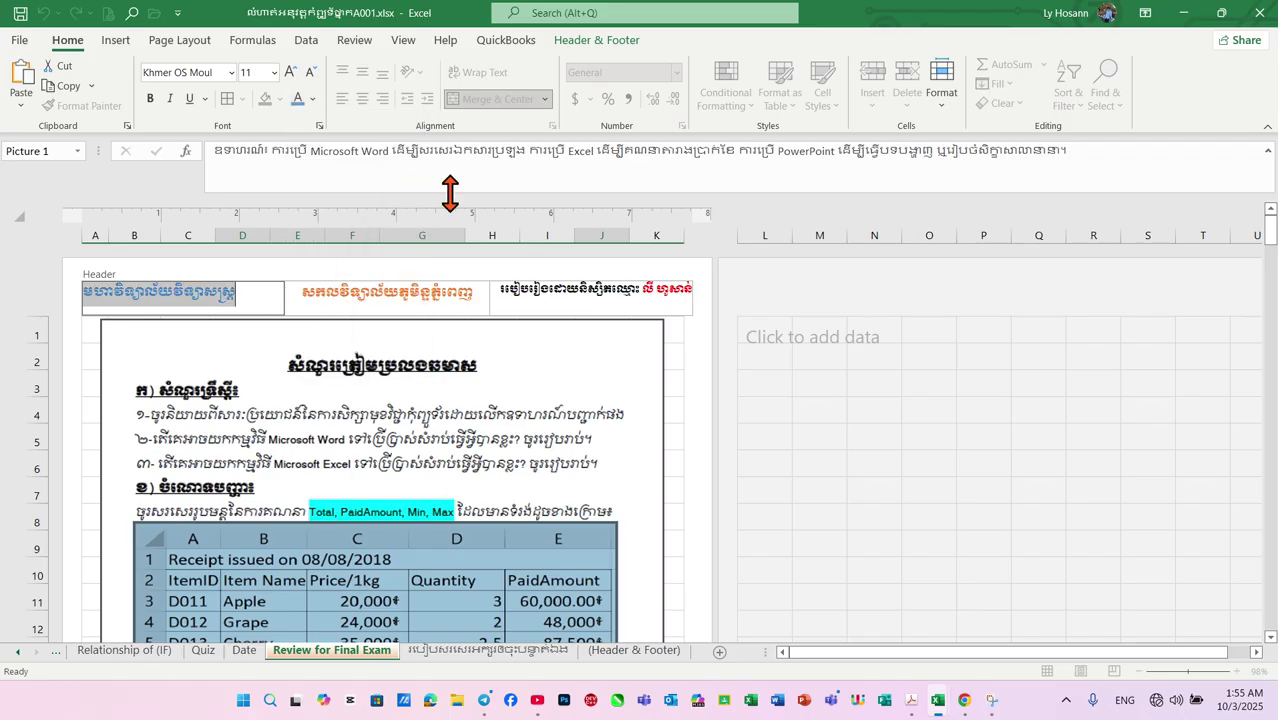
pyautogui.click(681, 352)
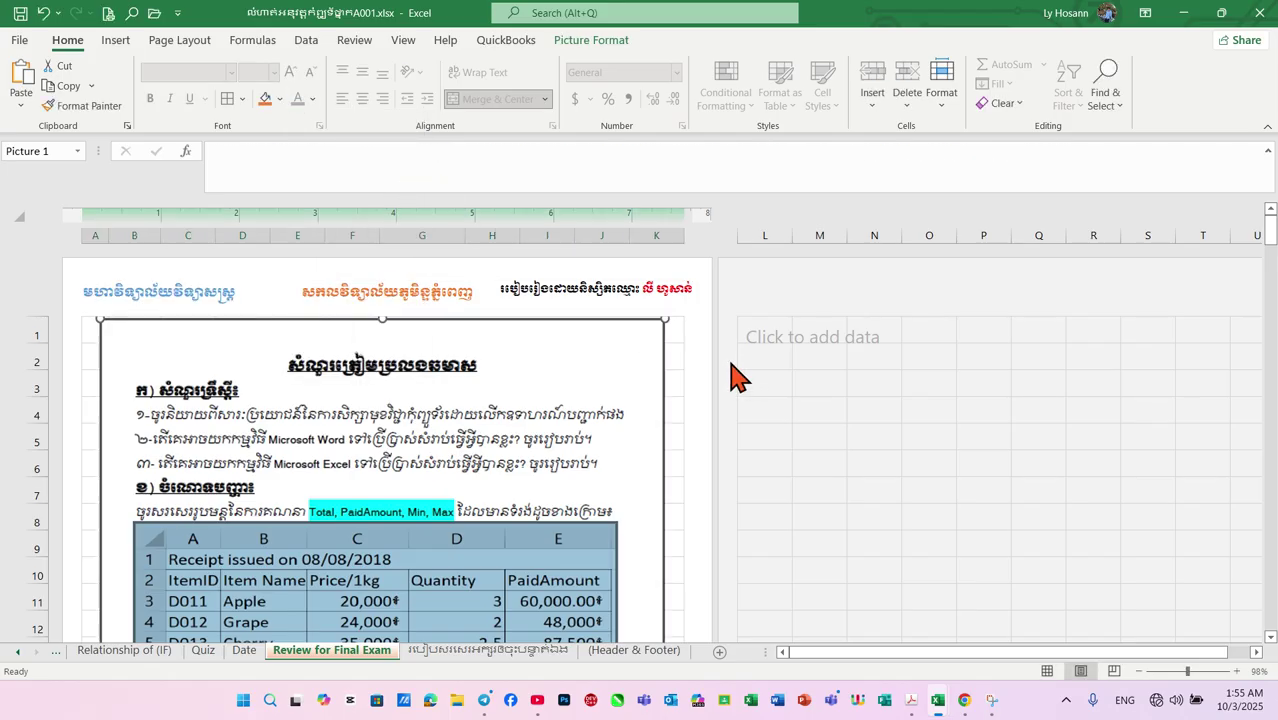
# Delete the manual 'Page &[Page]' text so the centre footer section is blank
pyautogui.scroll(-7, 656, 366)
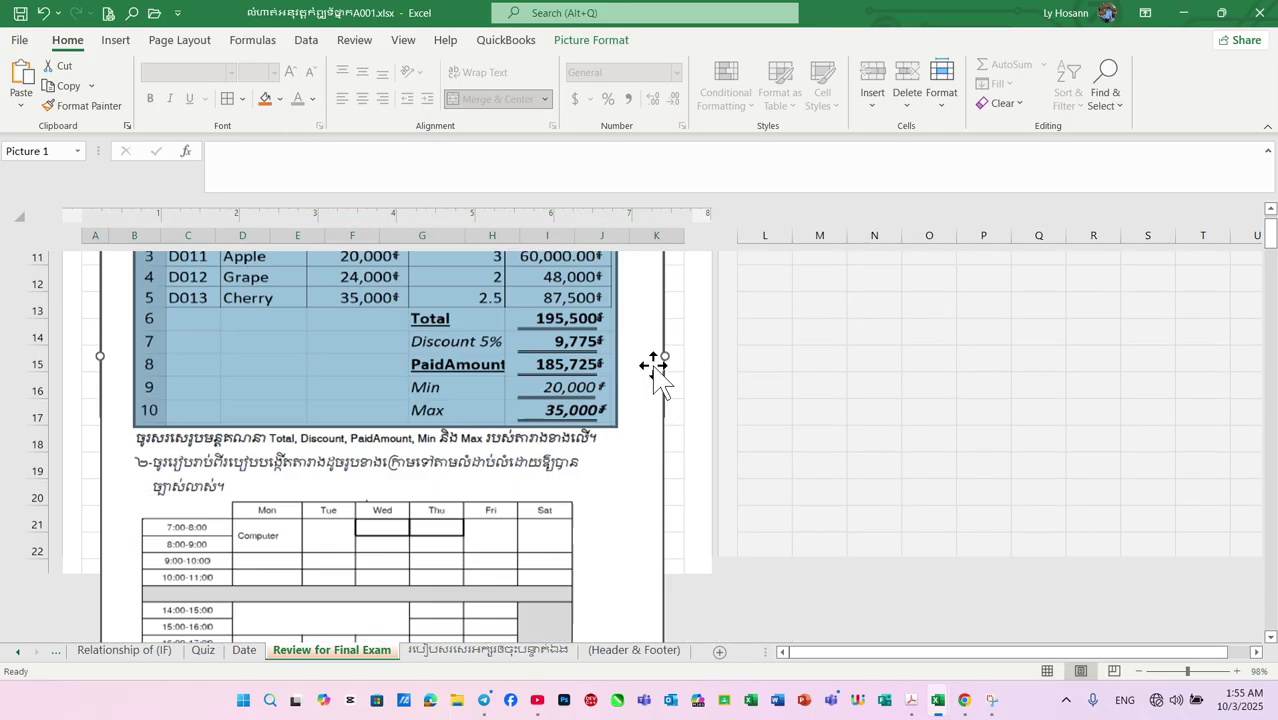
pyautogui.scroll(2, 652, 364)
pyautogui.scroll(-3, 650, 362)
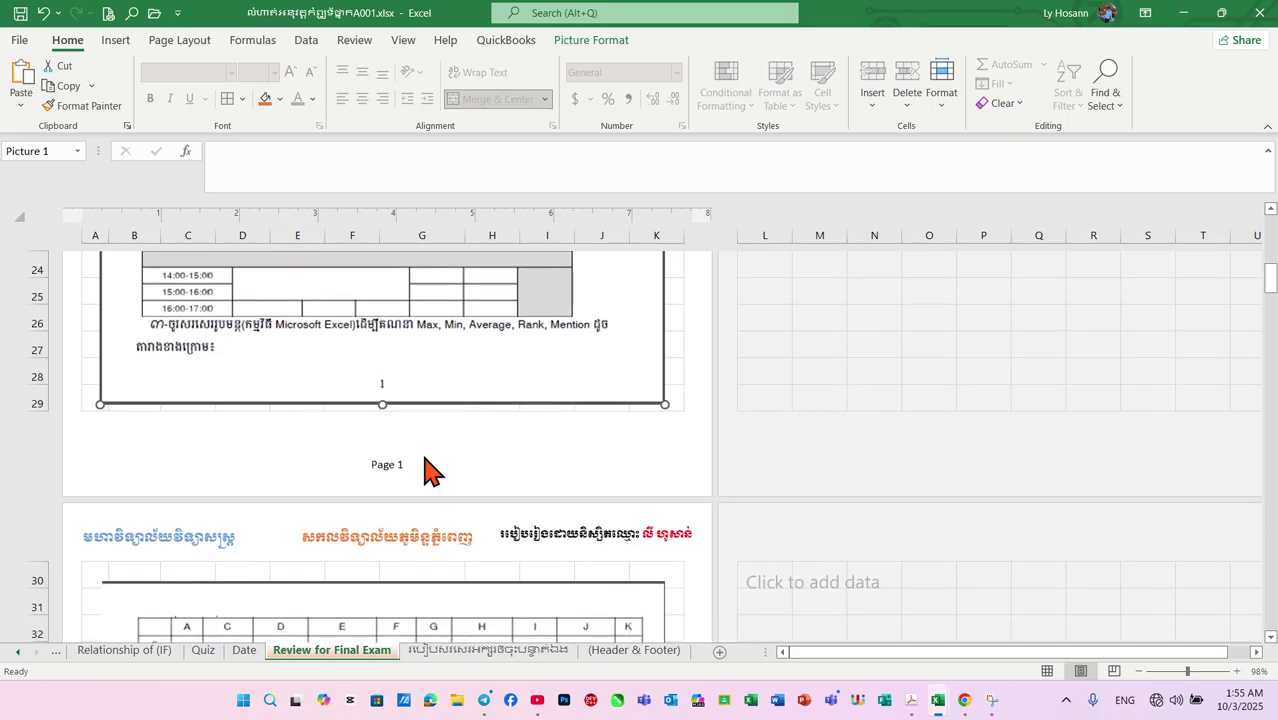
pyautogui.click(388, 448)
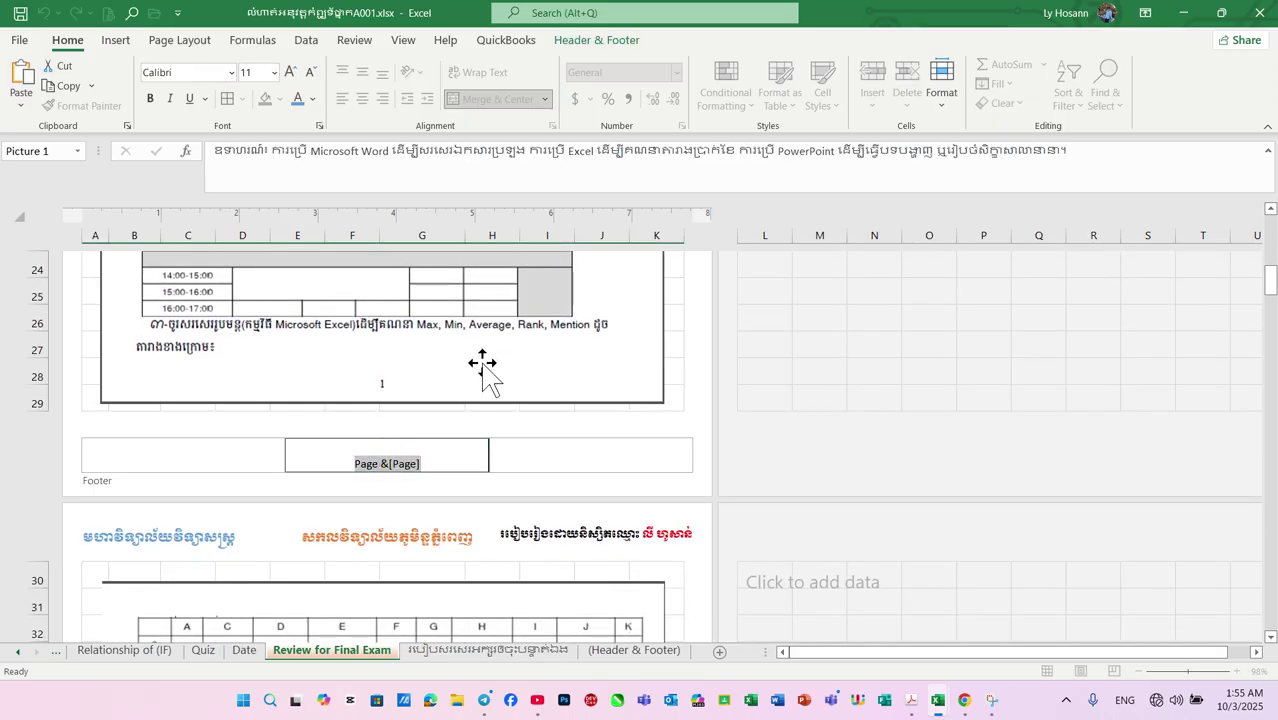
pyautogui.click(378, 462)
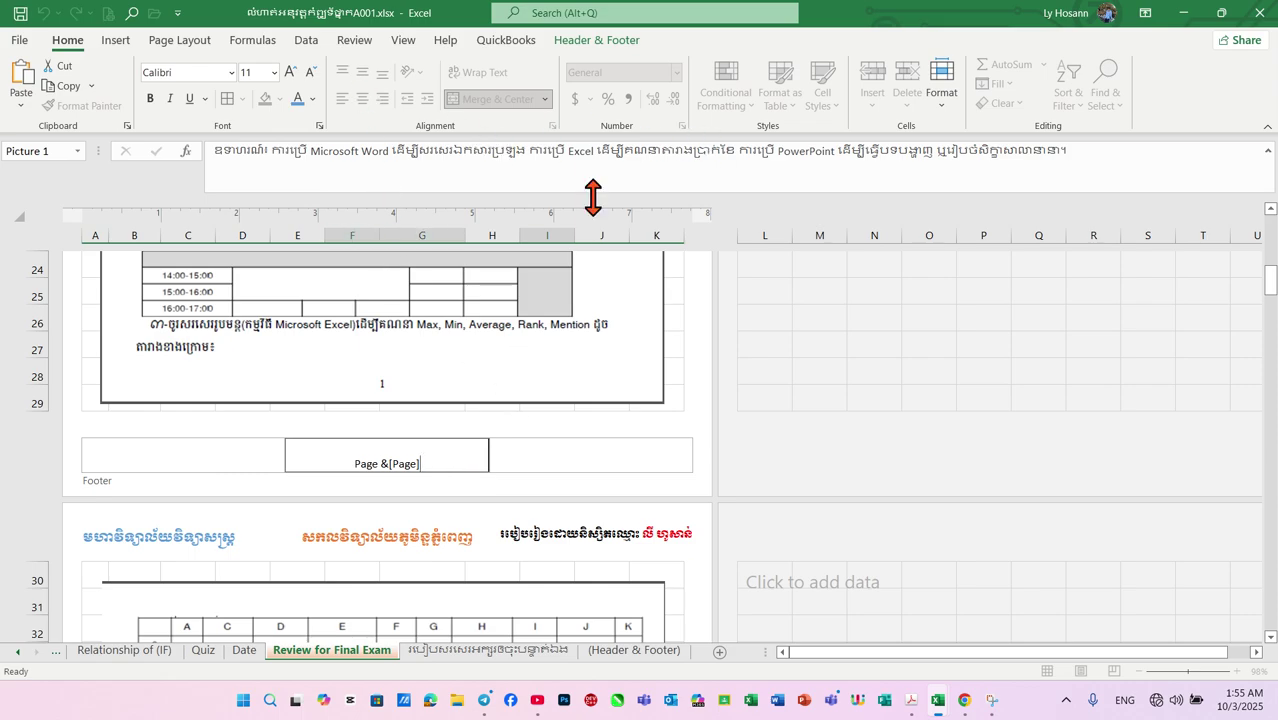
pyautogui.click(542, 459)
pyautogui.click(410, 464)
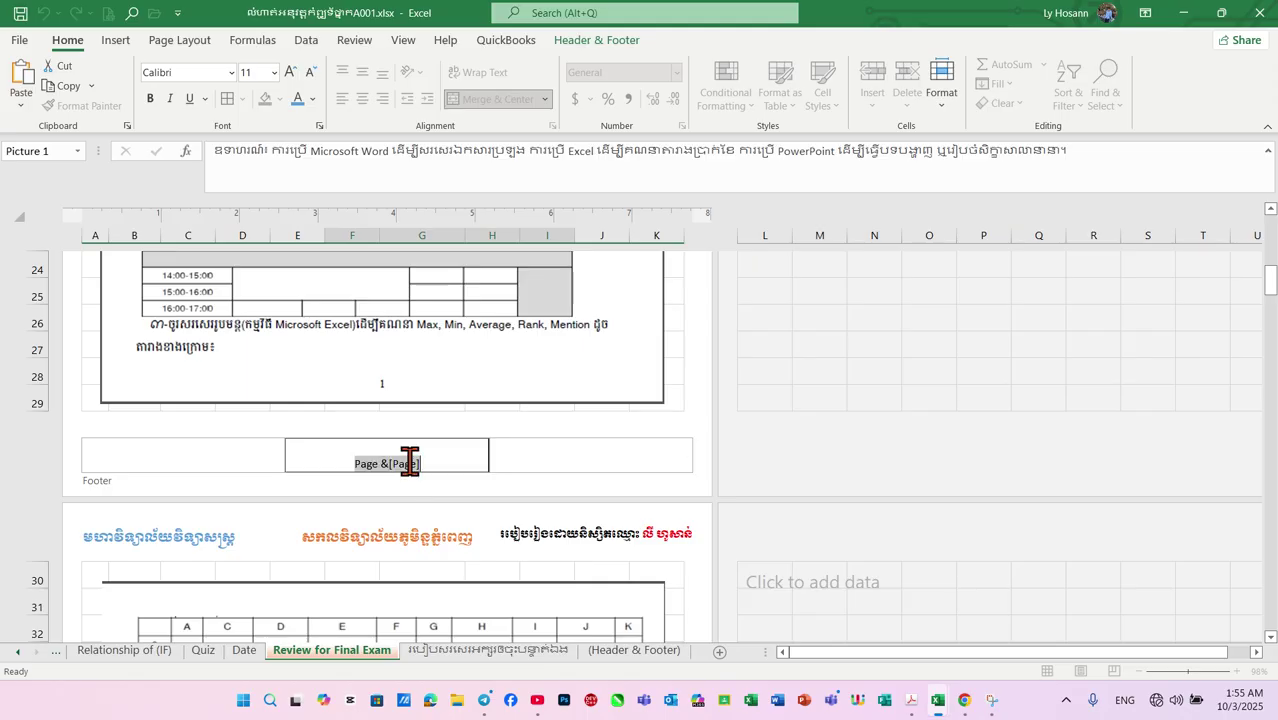
pyautogui.press('Delete')
pyautogui.click(505, 522)
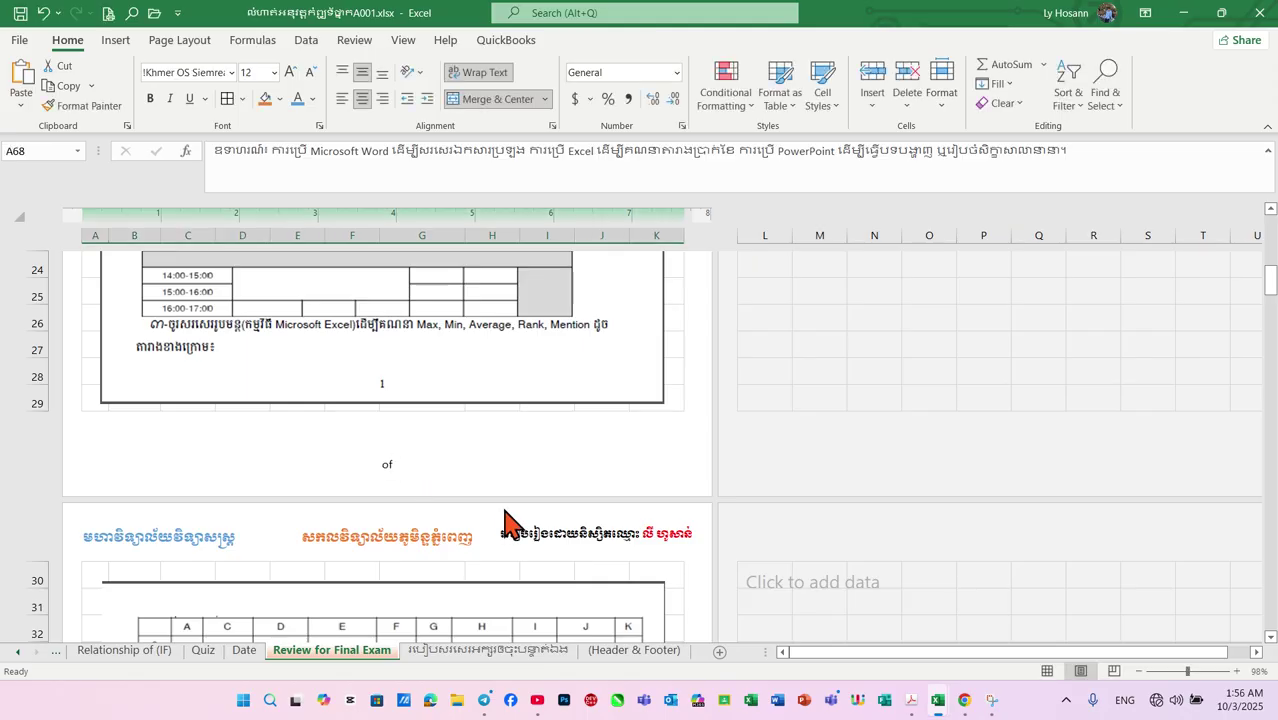
pyautogui.click(392, 451)
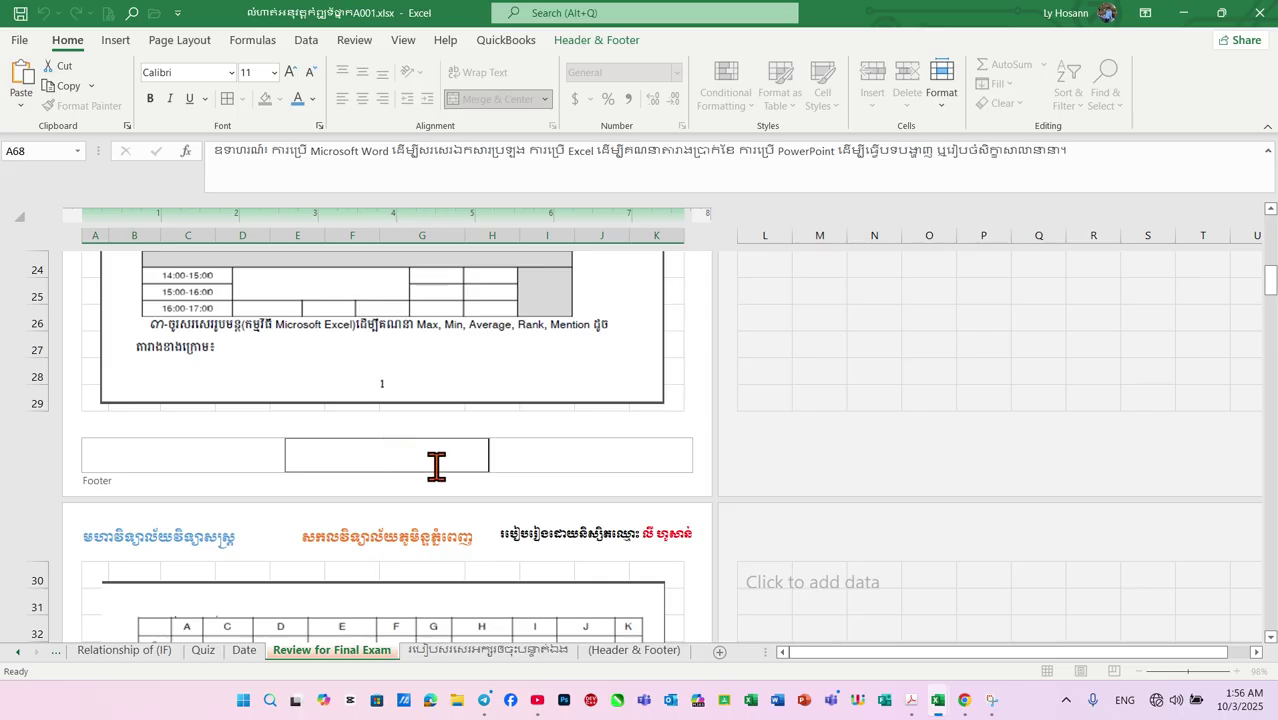
pyautogui.click(170, 44)
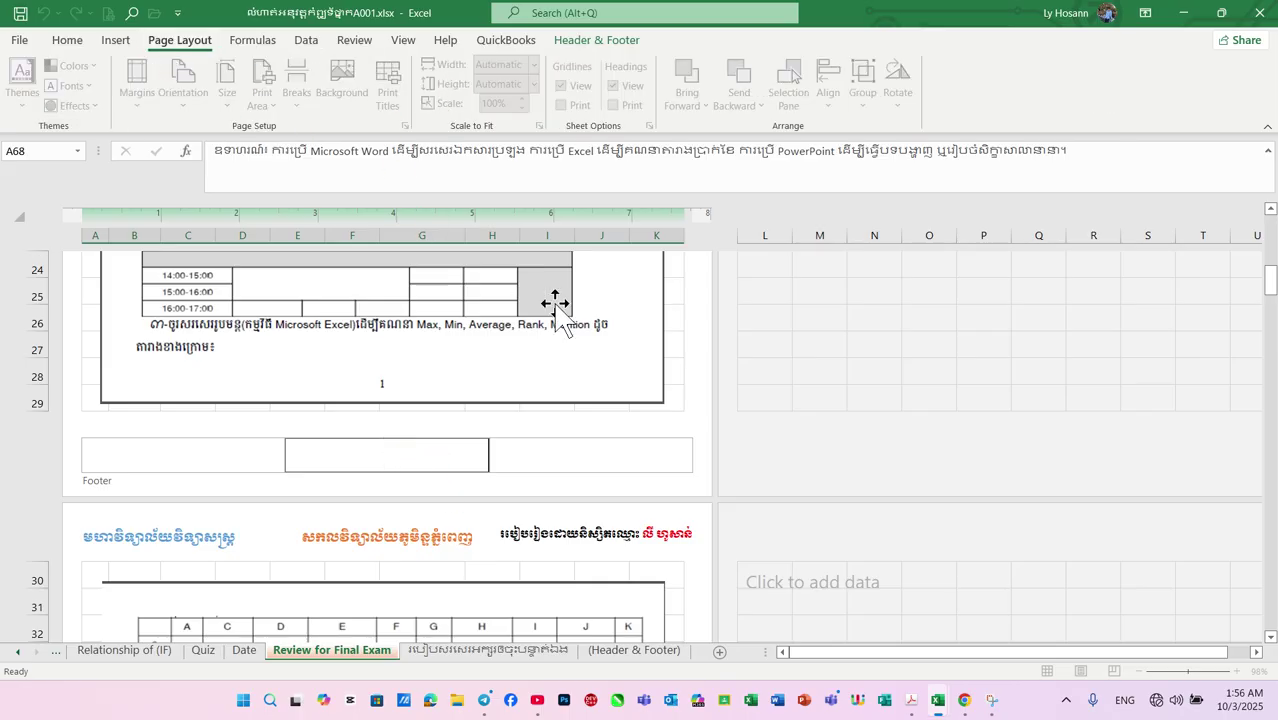
# In Page Setup's Header/Footer settings, apply the preset 'Page 1 of ?' footer
pyautogui.click(670, 440)
pyautogui.click(395, 456)
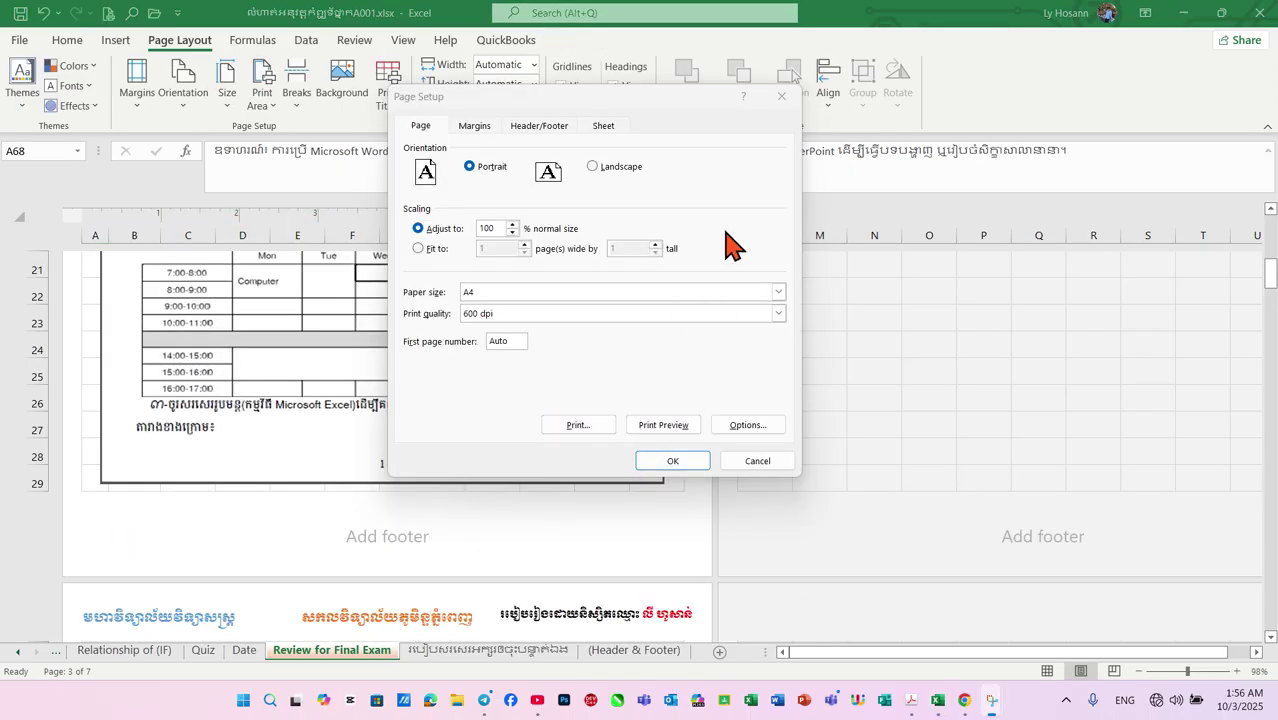
pyautogui.click(548, 128)
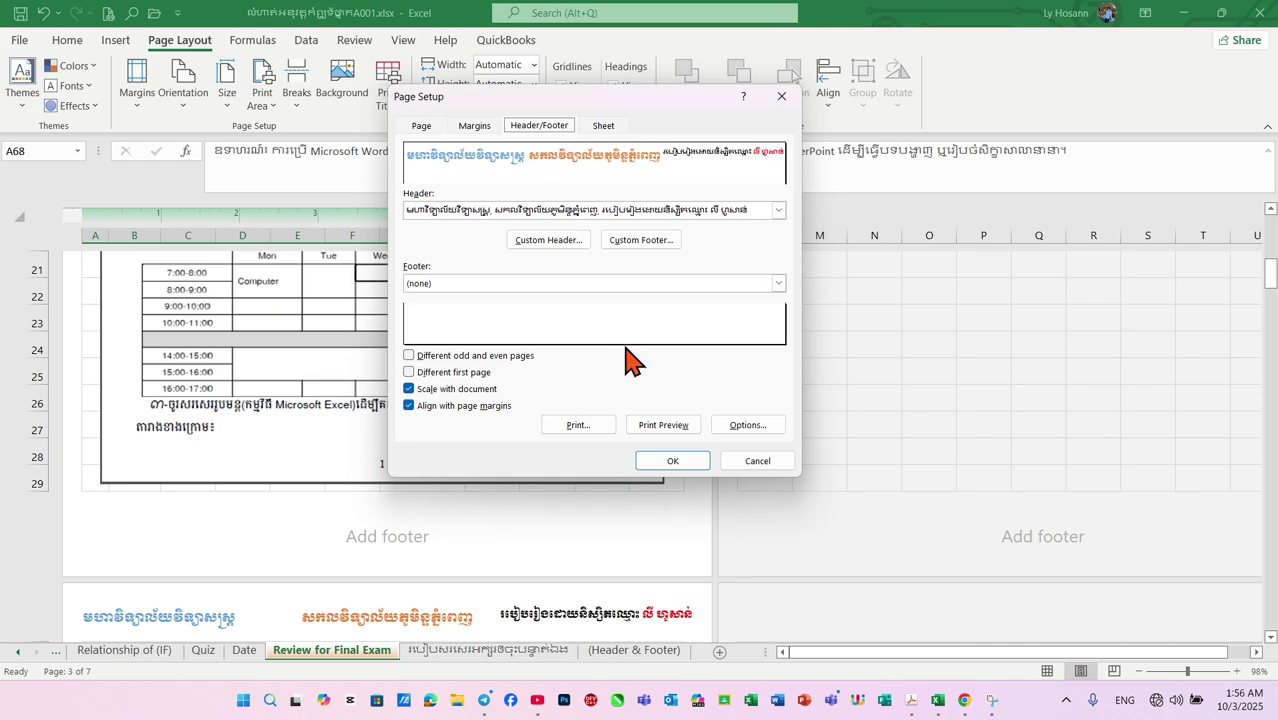
pyautogui.click(778, 283)
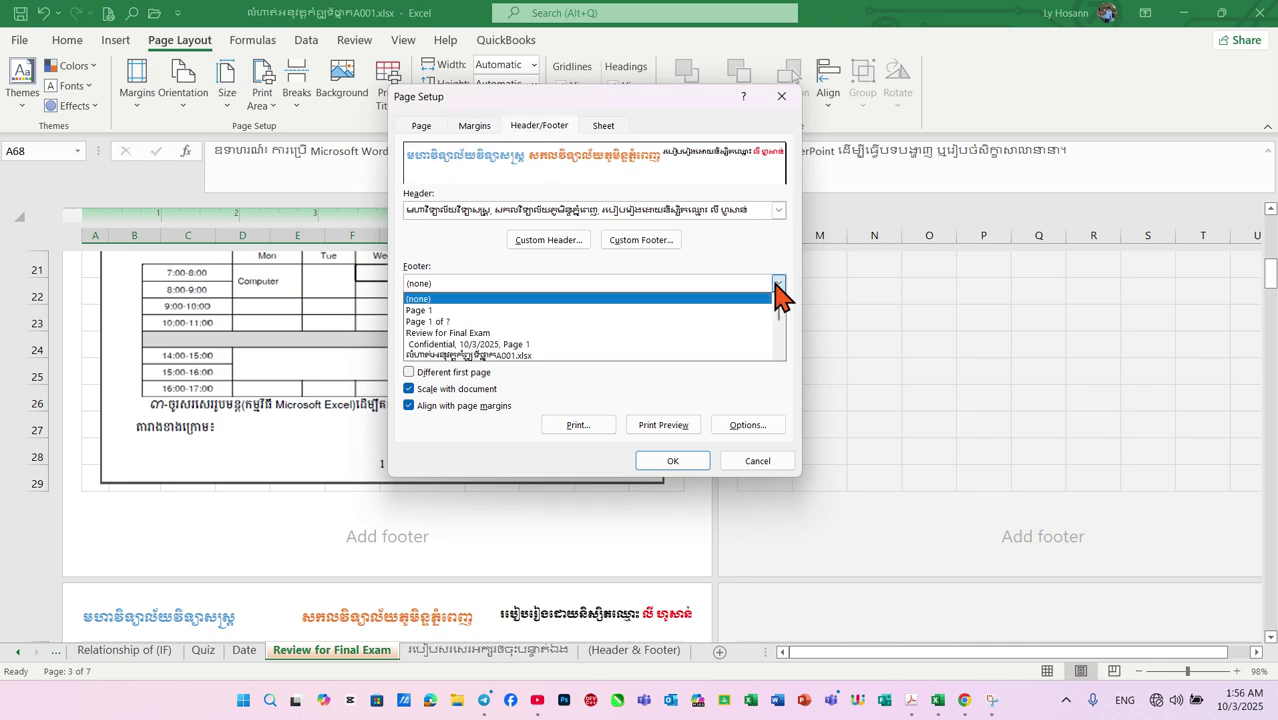
pyautogui.click(550, 322)
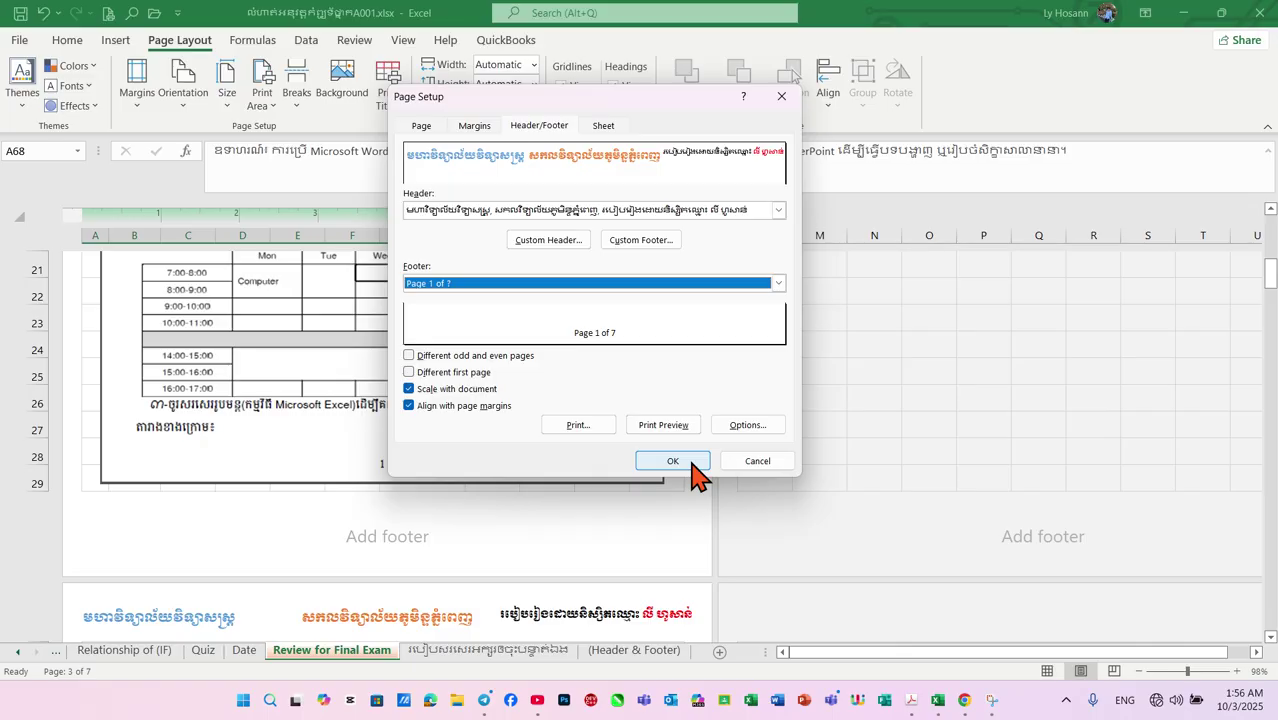
pyautogui.click(697, 470)
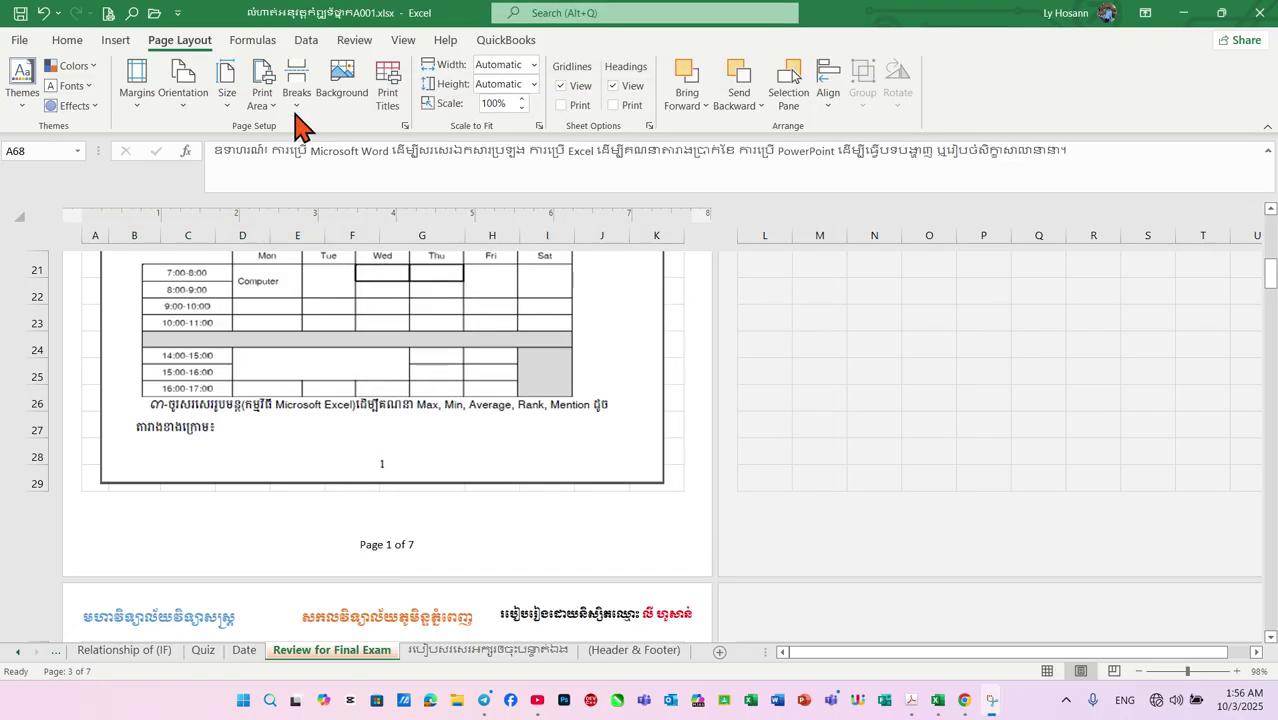
# Preview pages 1 through 7 for the header and 'Page 1 of 7' footer, then return to the worksheet
pyautogui.click(108, 14)
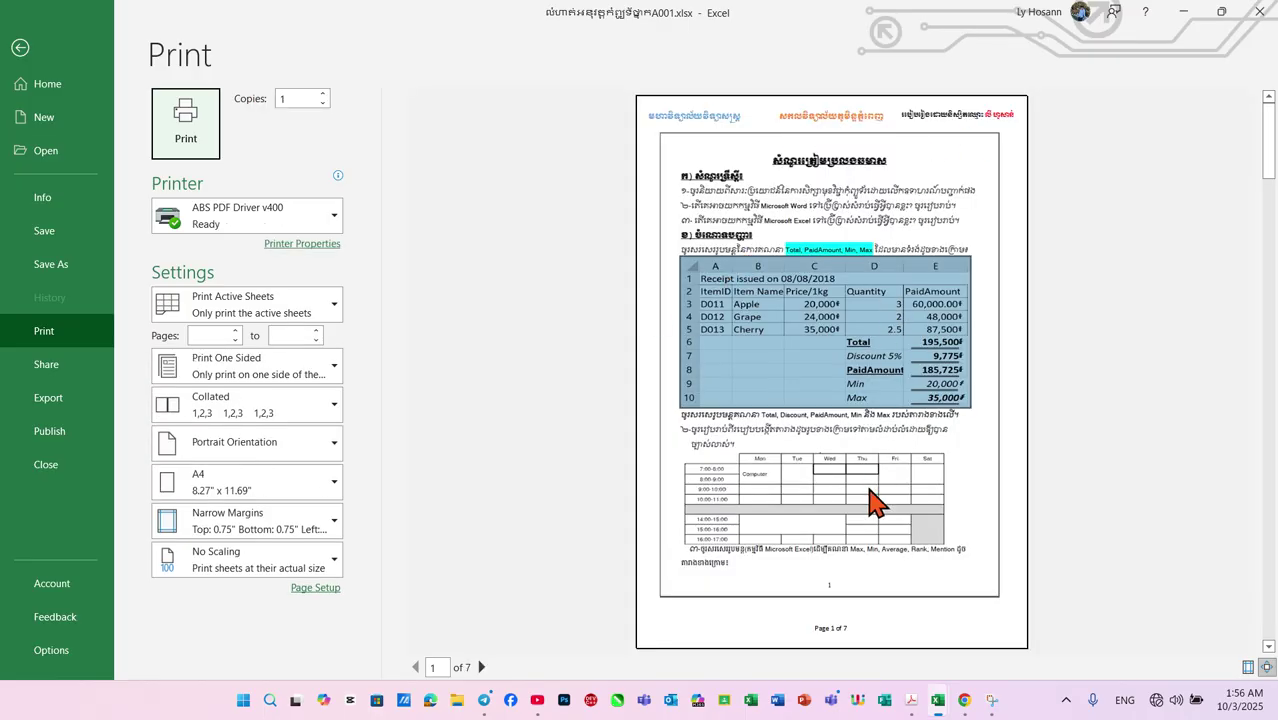
pyautogui.press('Tab')
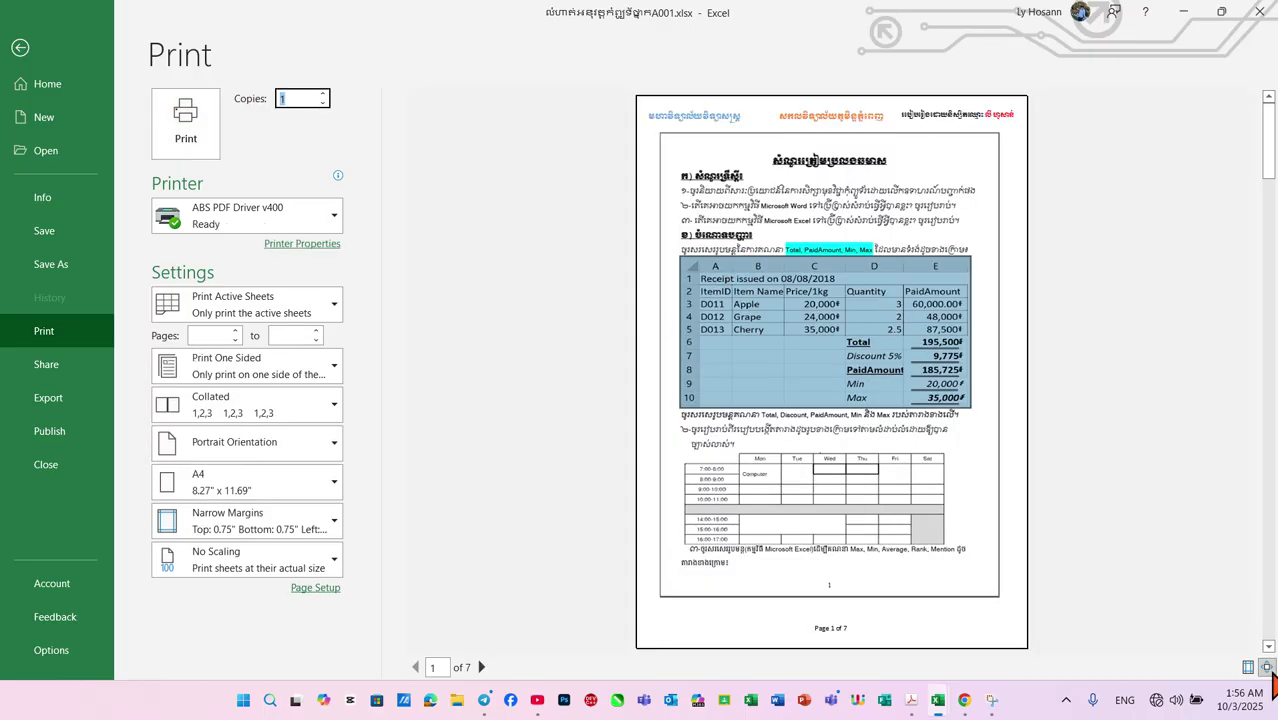
pyautogui.click(1268, 647)
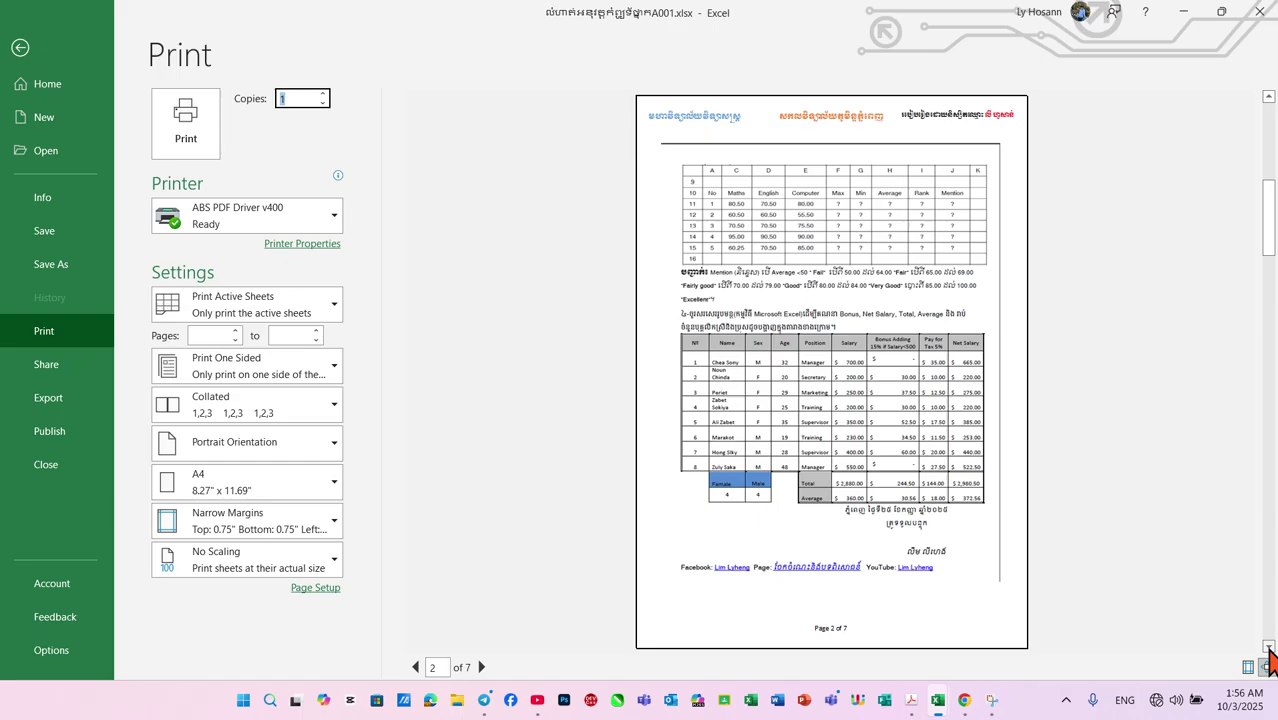
pyautogui.click(1268, 647)
pyautogui.click(1268, 647)
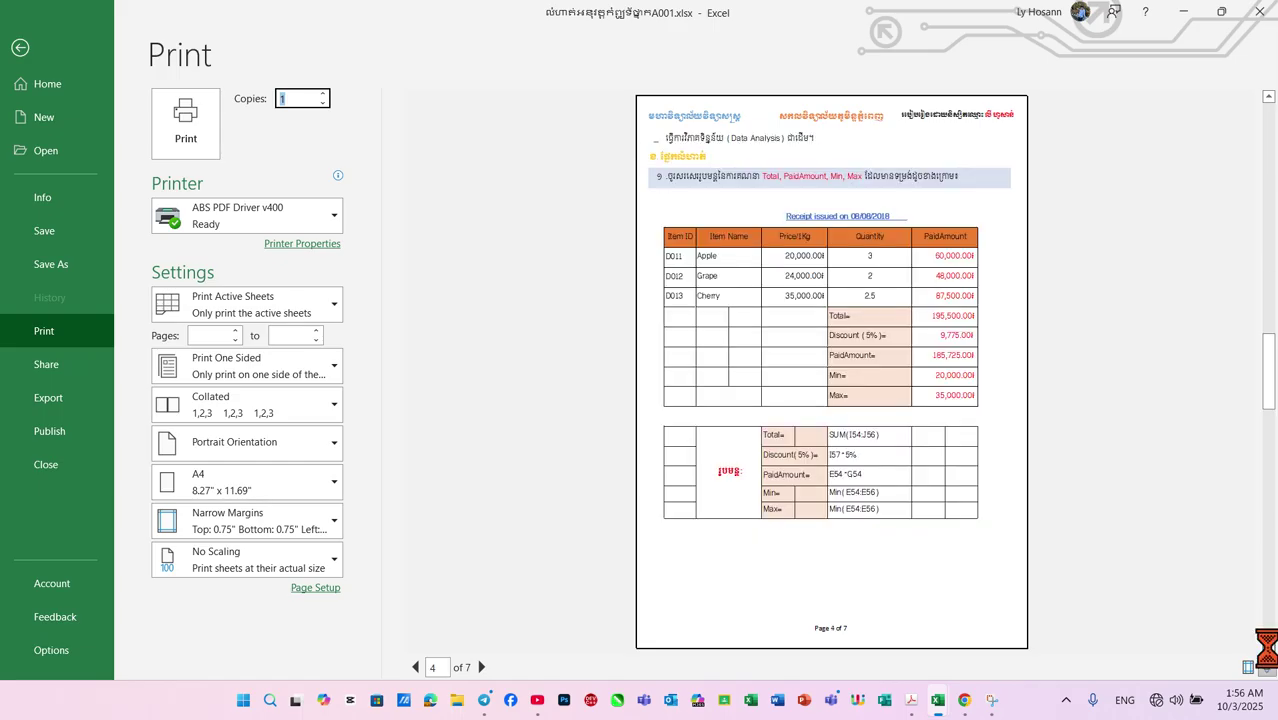
pyautogui.click(1268, 647)
pyautogui.click(1268, 647)
pyautogui.click(1268, 647)
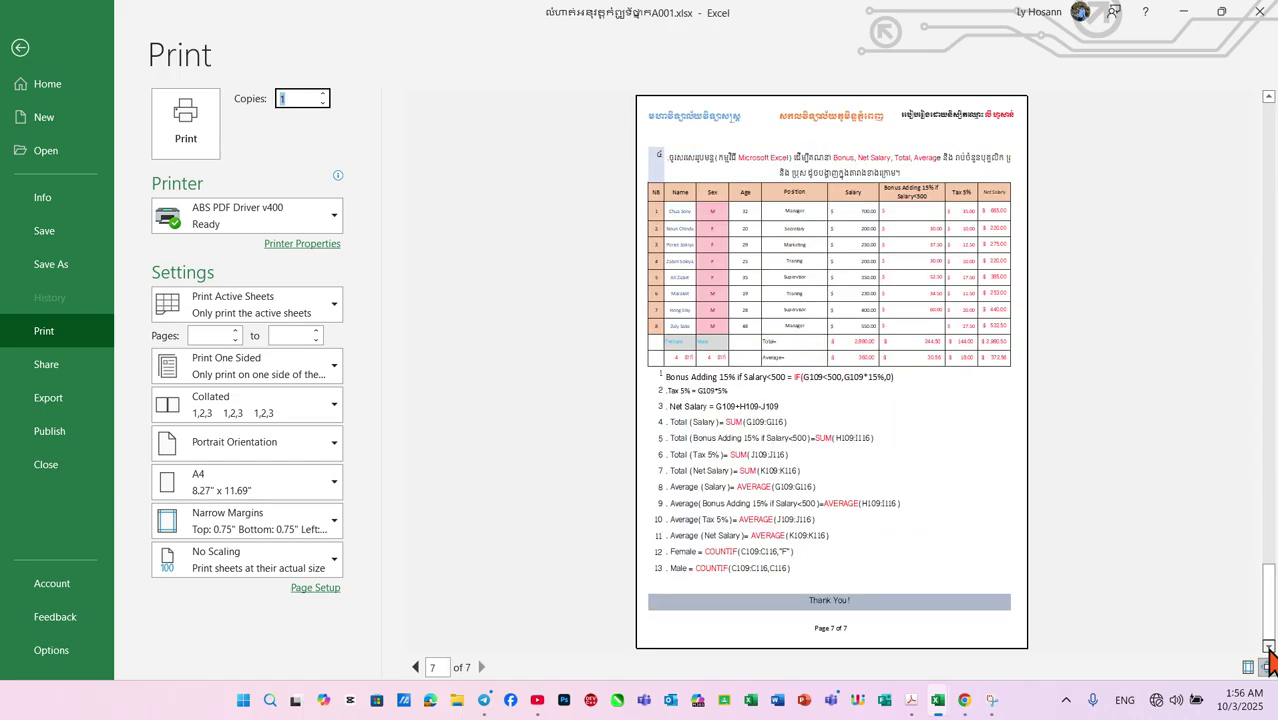
pyautogui.click(6, 62)
pyautogui.scroll(5, 739, 471)
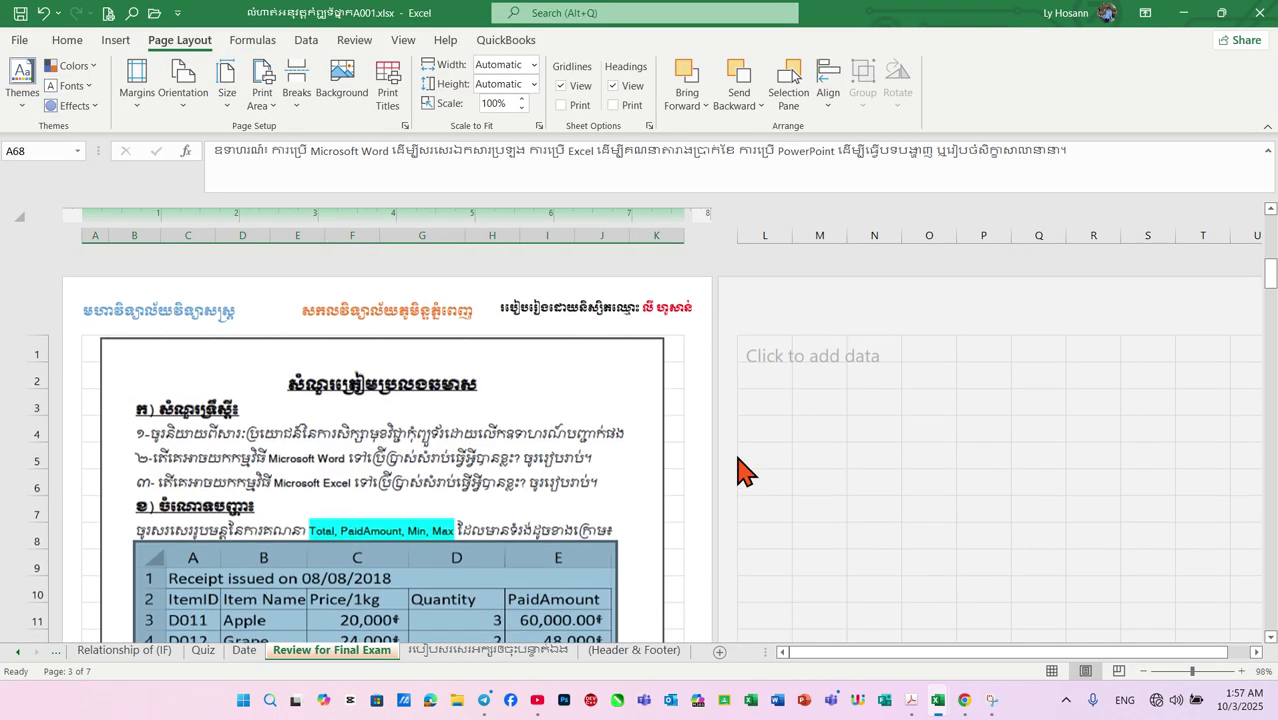
pyautogui.scroll(-2, 676, 465)
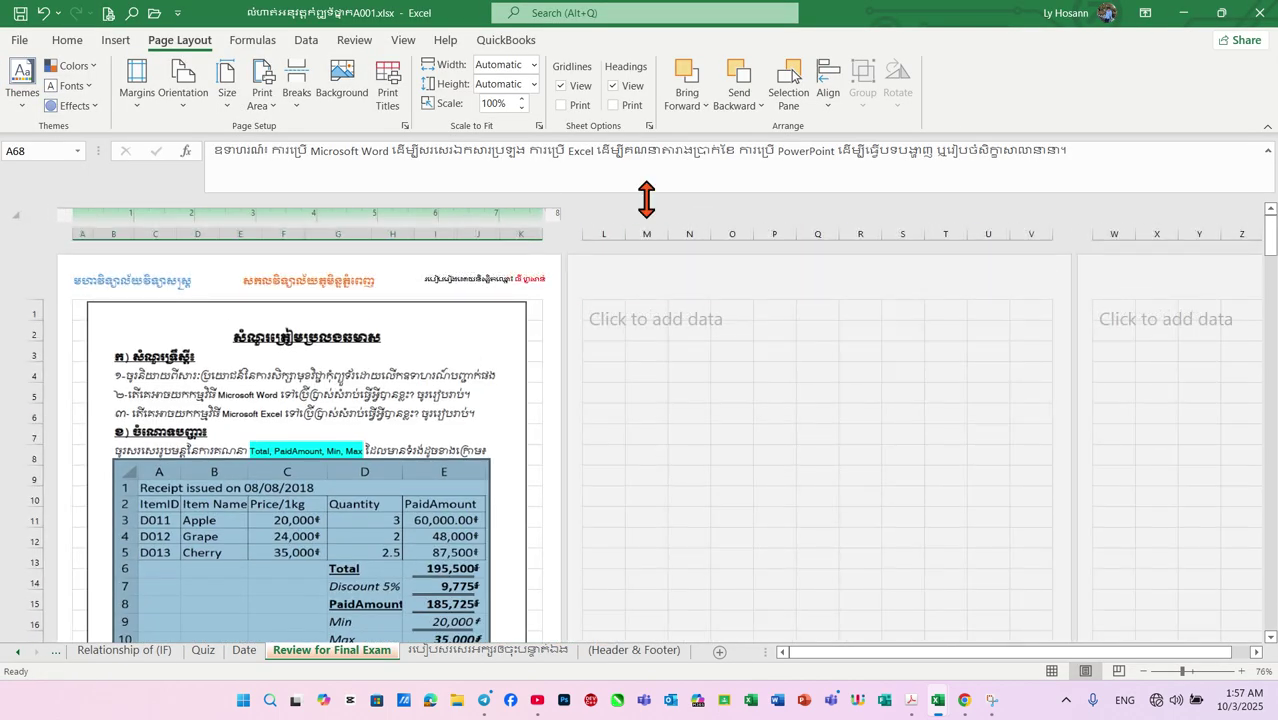